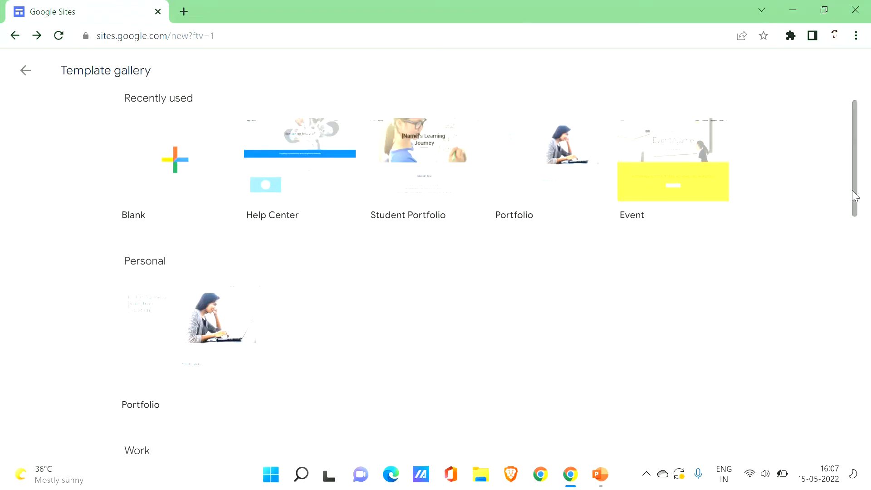
mouse_move(854, 196)
left_mouse_down()
mouse_move(854, 257)
mouse_move(854, 191)
left_mouse_up()
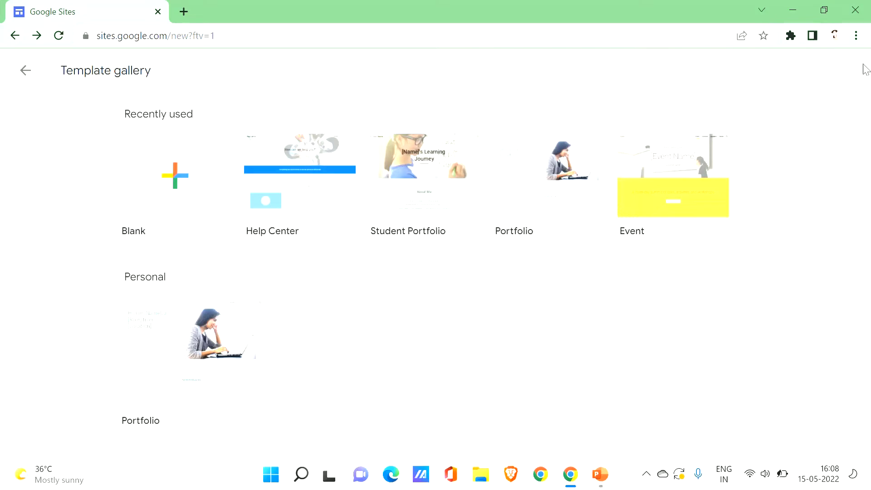
Step: Create a site from the Student Portfolio template and select its title and Learning Journey header text
left_click(461, 218)
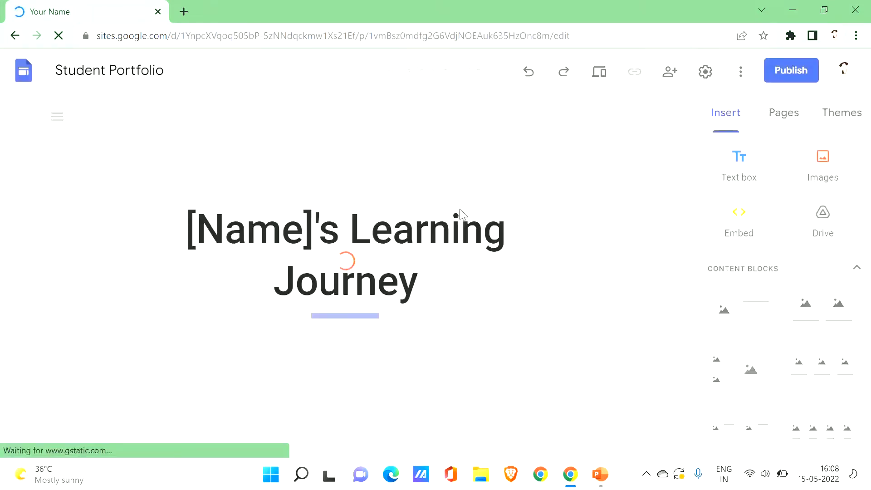
left_click(460, 213)
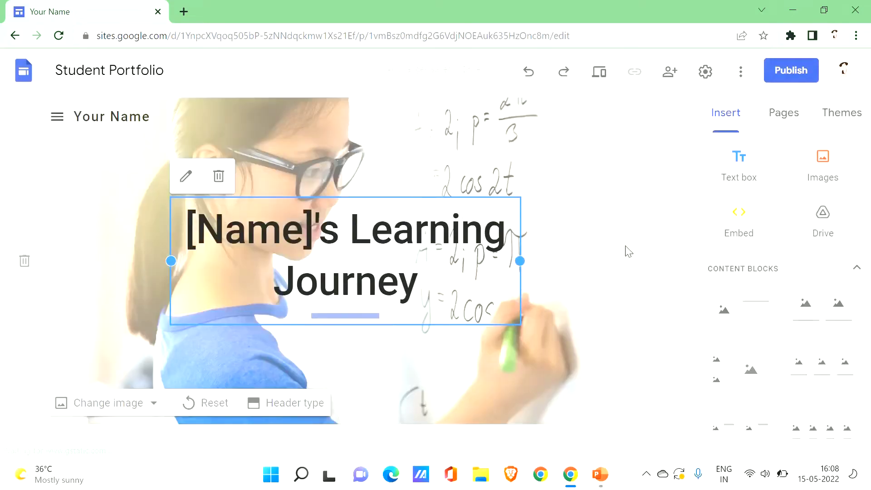
left_click(609, 247)
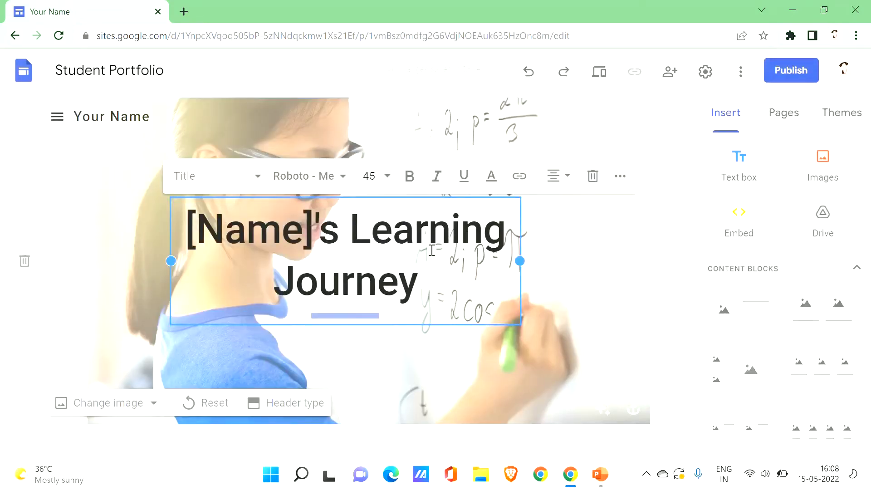
left_click(639, 251)
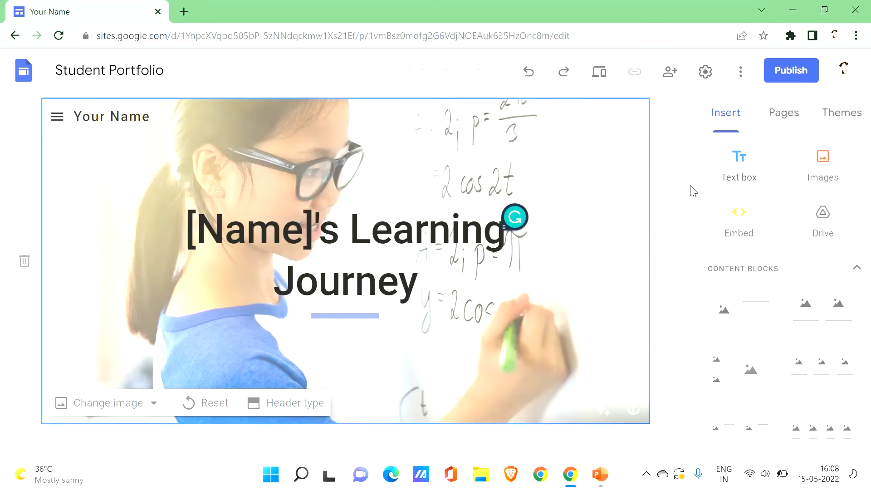
scroll(697, 202, "down", 1)
left_click_drag(697, 202, 693, 386)
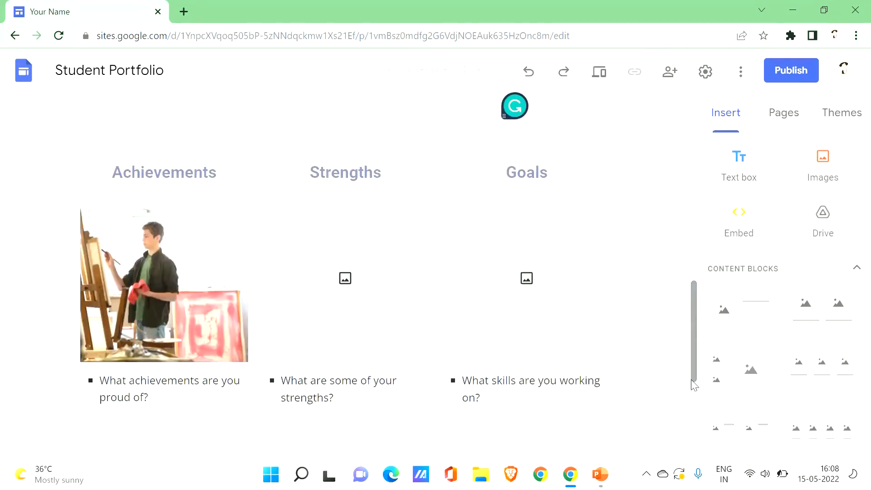
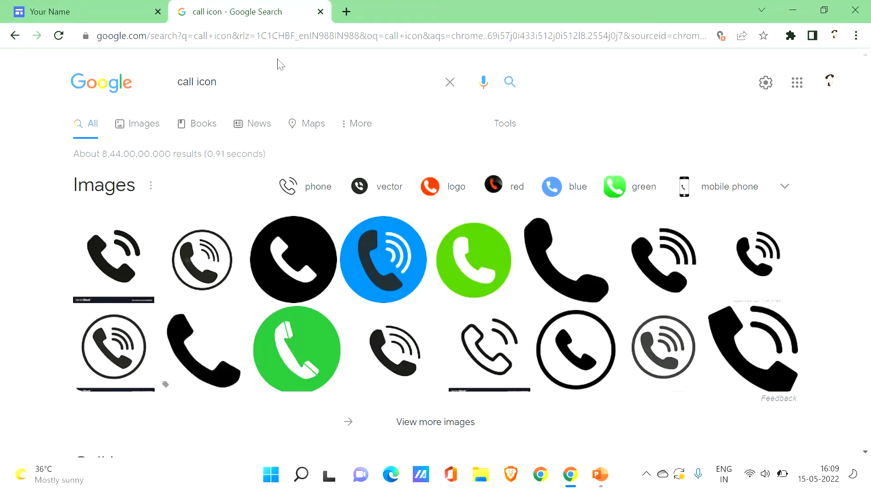
Step: Switch to image results for 'call icon' and save the blue call icon as download (1).png
left_click(153, 132)
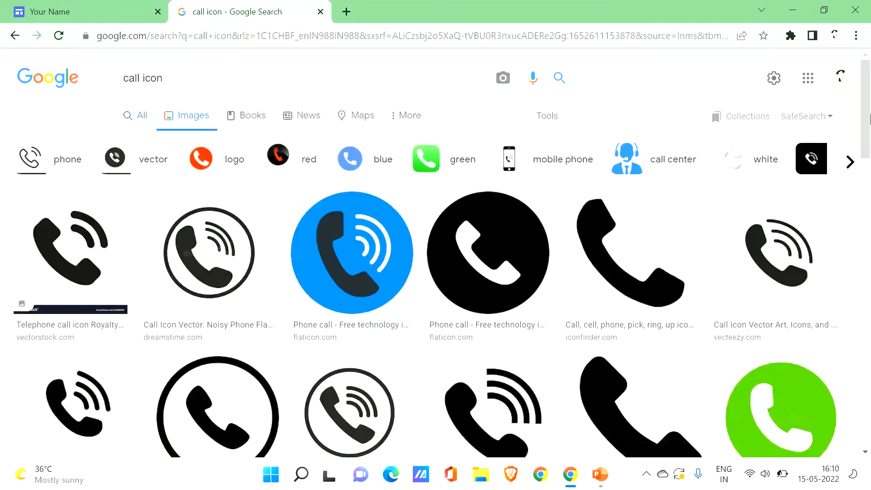
left_click_drag(869, 119, 868, 158)
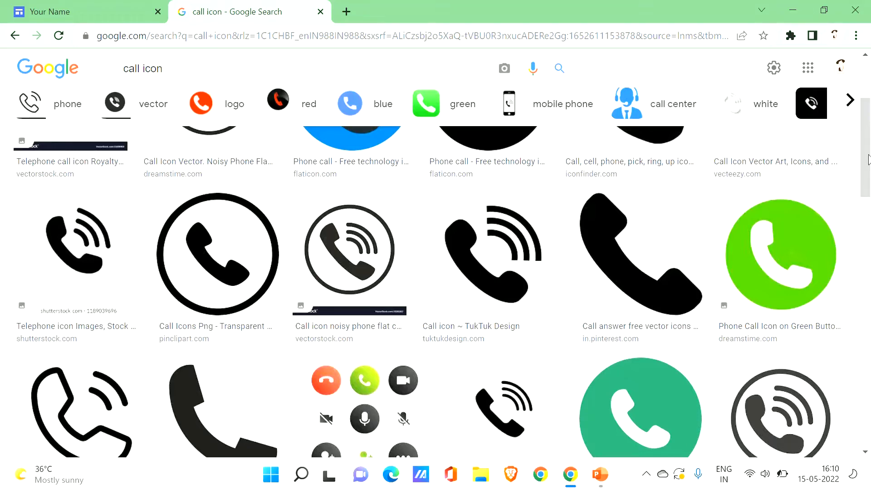
left_click_drag(868, 160, 869, 179)
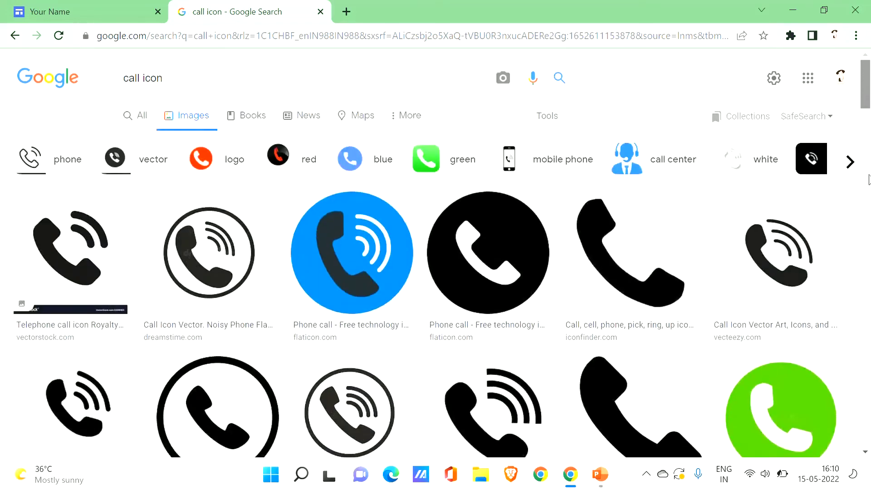
scroll(375, 272, "down", 3)
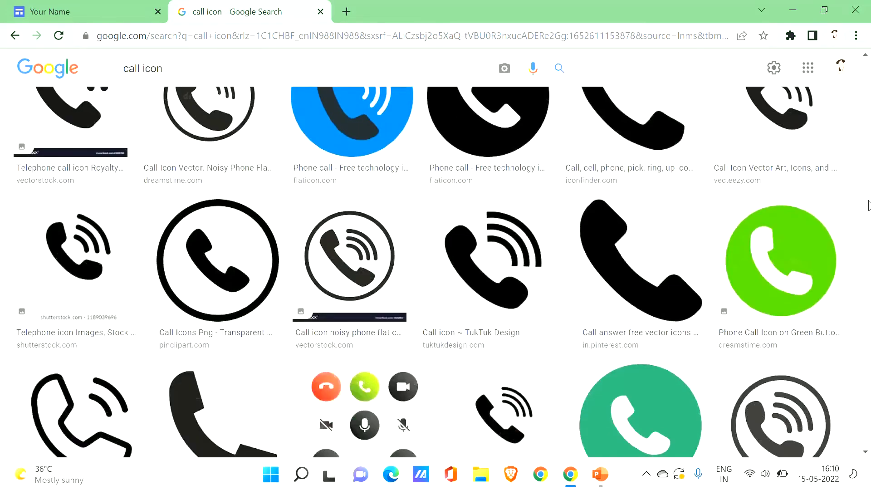
right_click(350, 142)
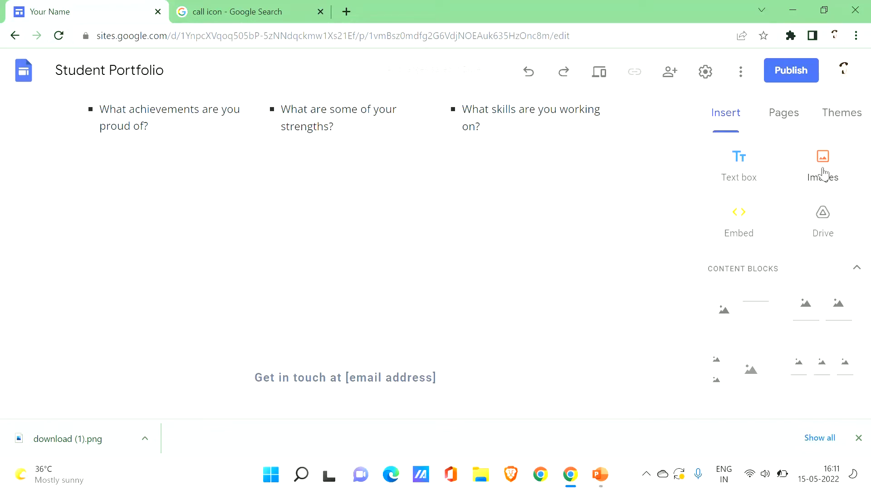
Step: Upload download (1).png to the page and drag the call icon toward the centre
left_click(823, 174)
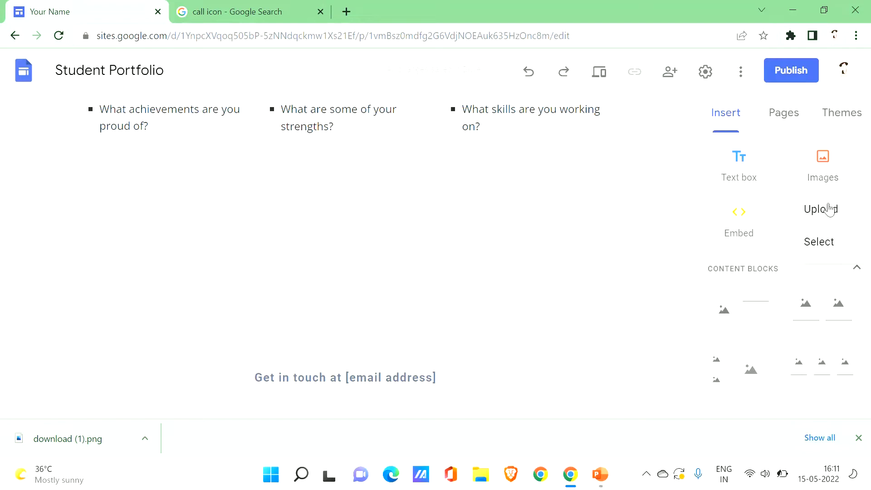
left_click(829, 210)
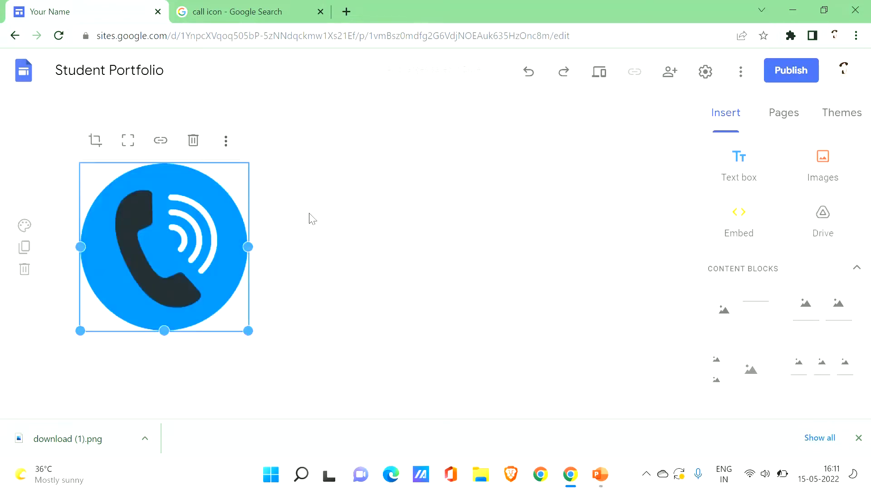
left_click_drag(181, 239, 98, 208)
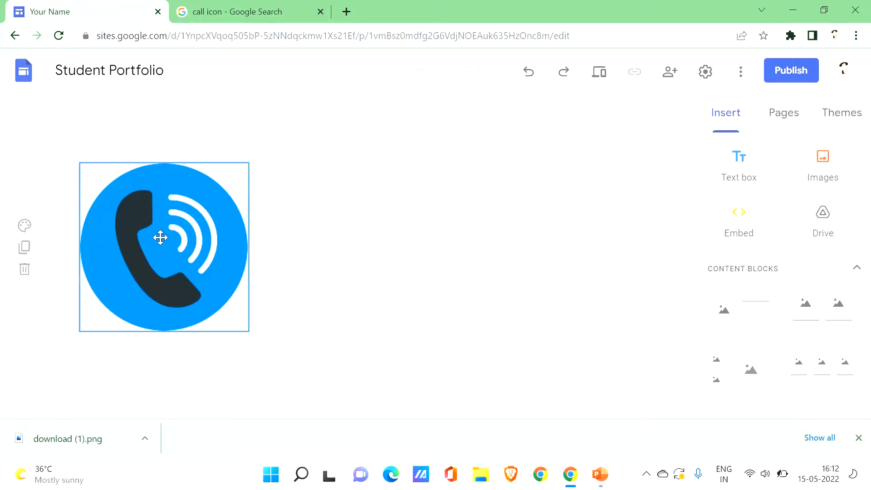
left_click_drag(161, 238, 331, 214)
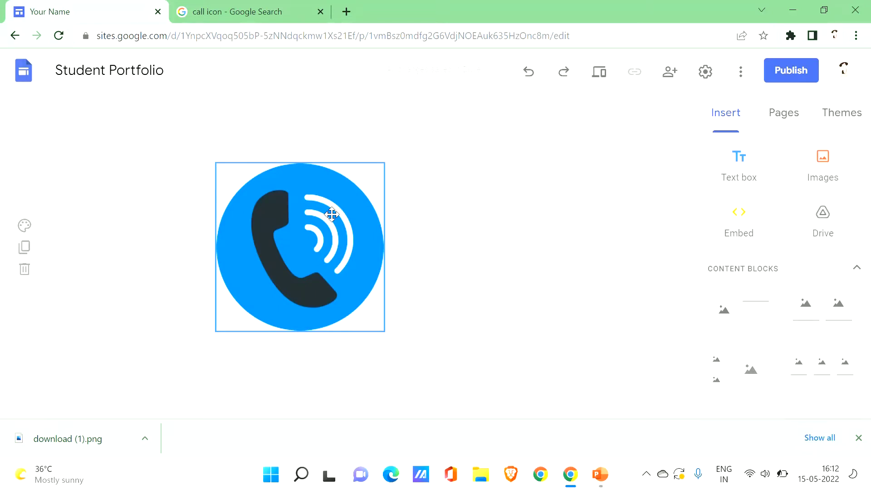
left_click(295, 243)
left_click(445, 242)
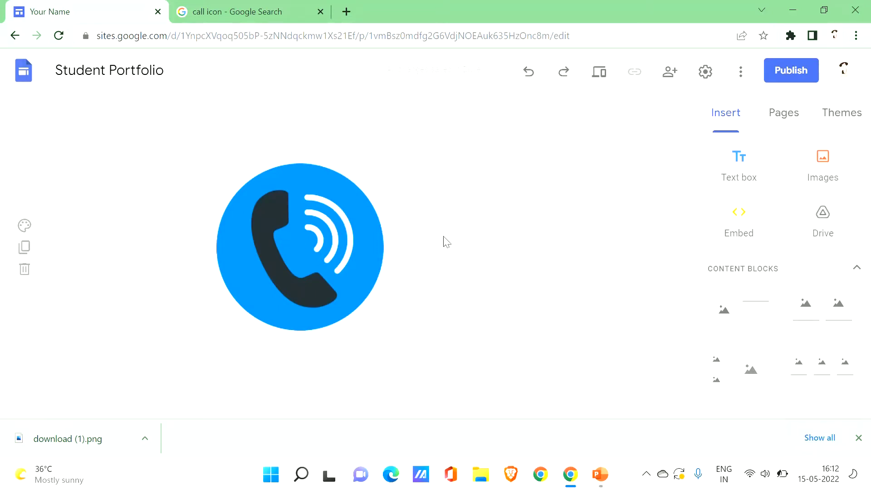
left_click(266, 274)
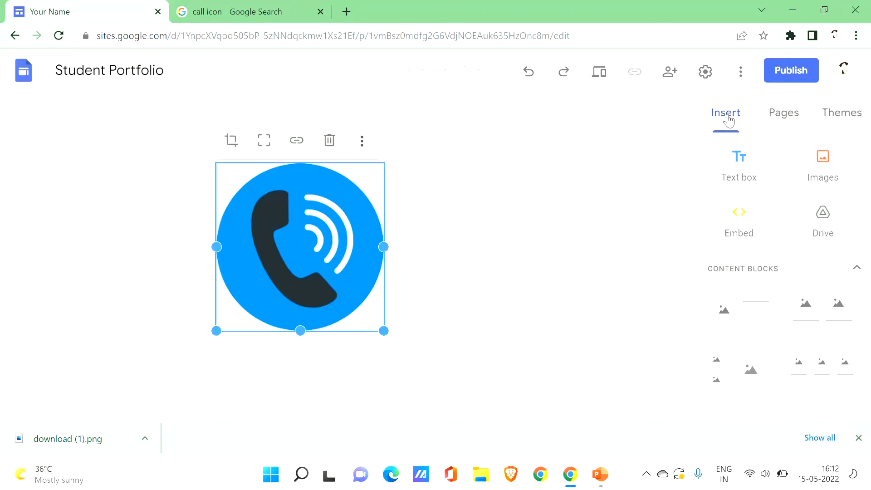
Step: Open the Embed code box, then copy the blue call icon's image address from search results
left_click(753, 222)
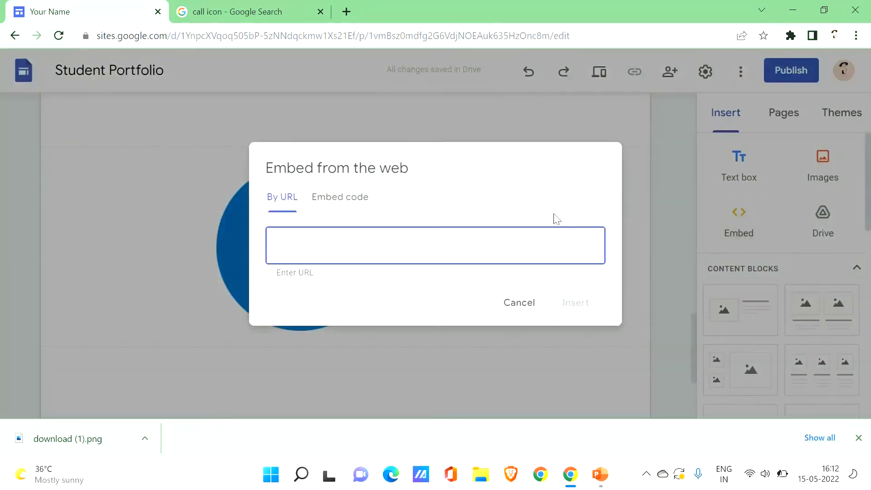
left_click(340, 197)
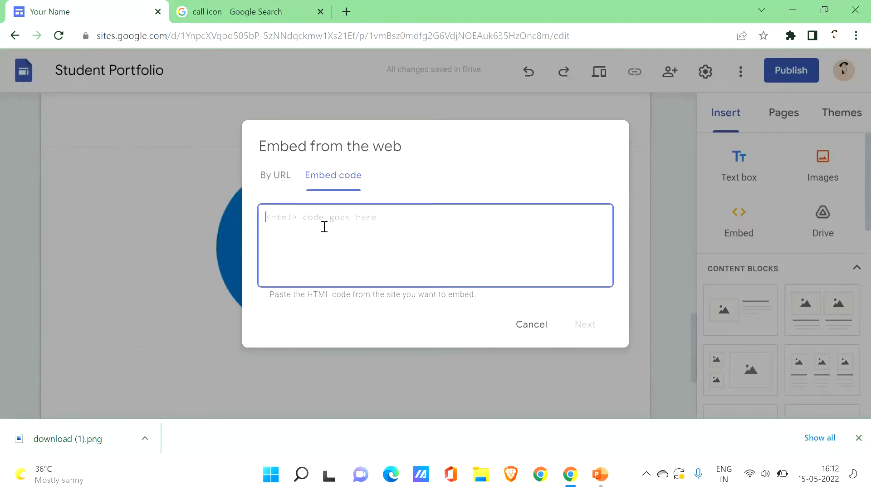
left_click(192, 7)
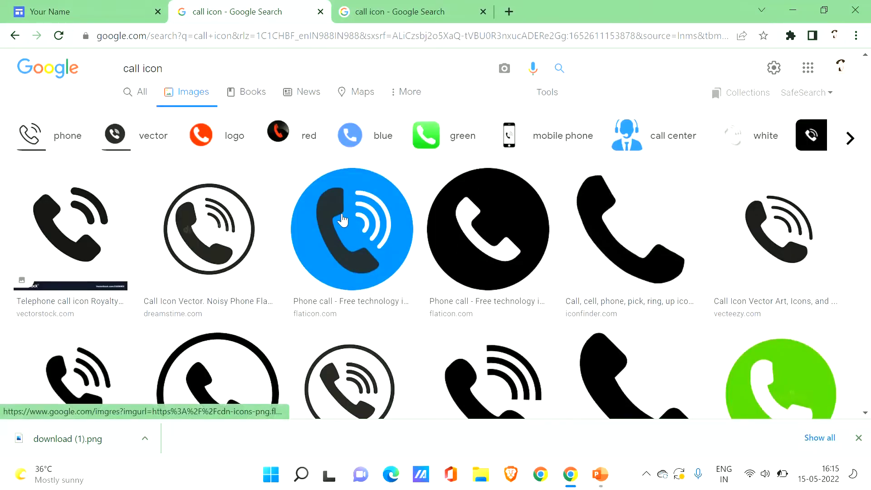
right_click(352, 188)
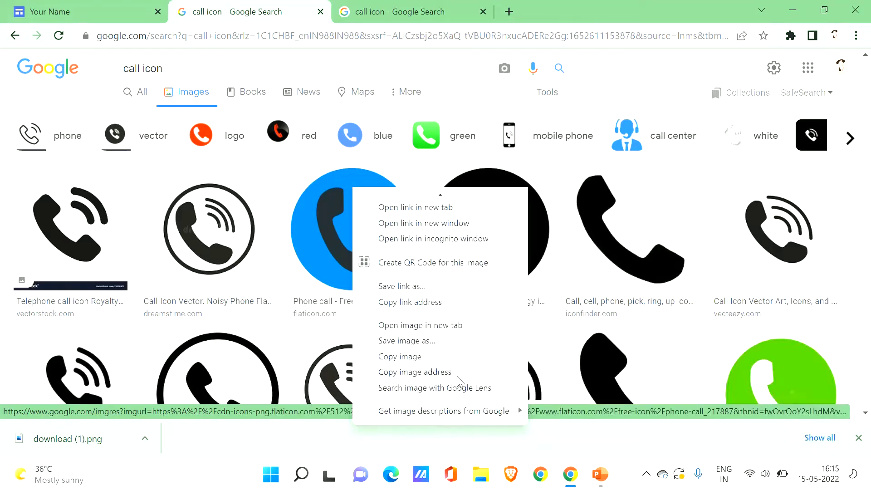
left_click(403, 376)
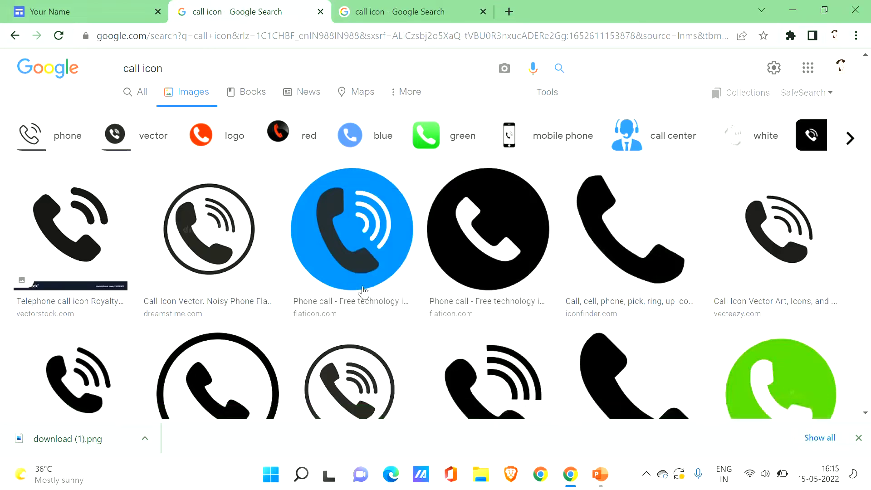
left_click(98, 7)
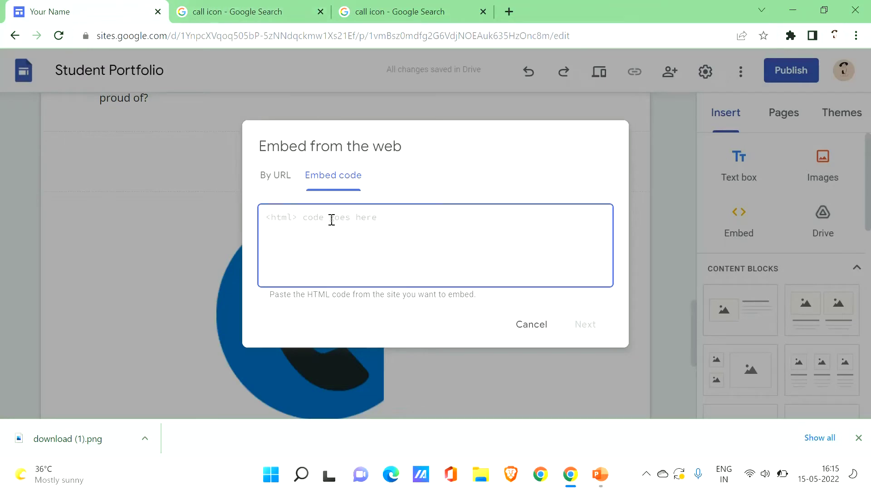
Step: Embed <img src="…" /> with the pasted flaticon image address and insert it on the page
type("<")
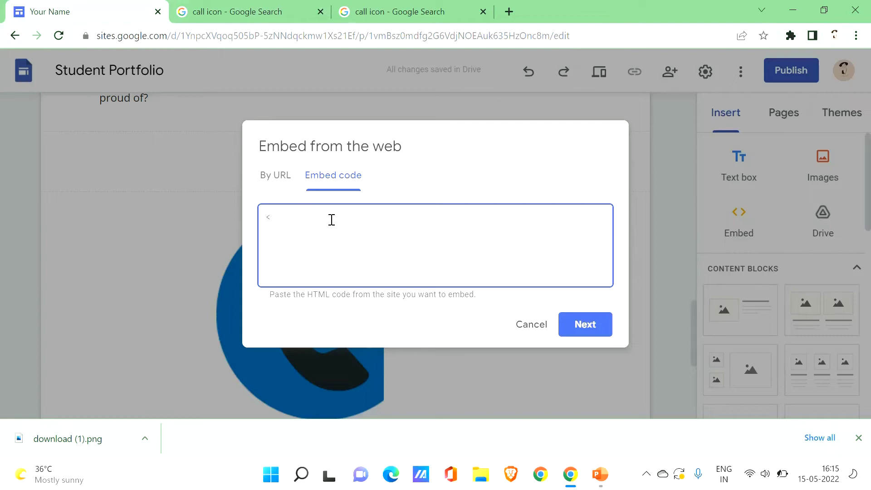
type("img src=\"\"")
key("Left")
key("ctrl+v")
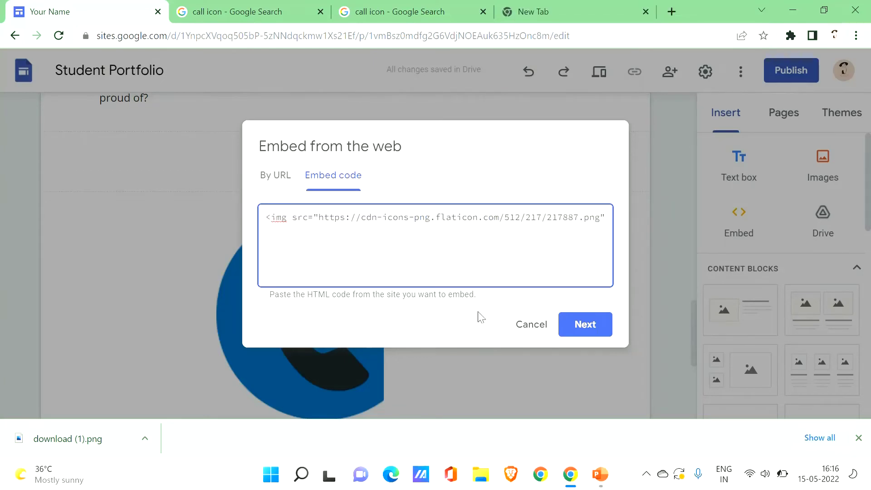
type("/>")
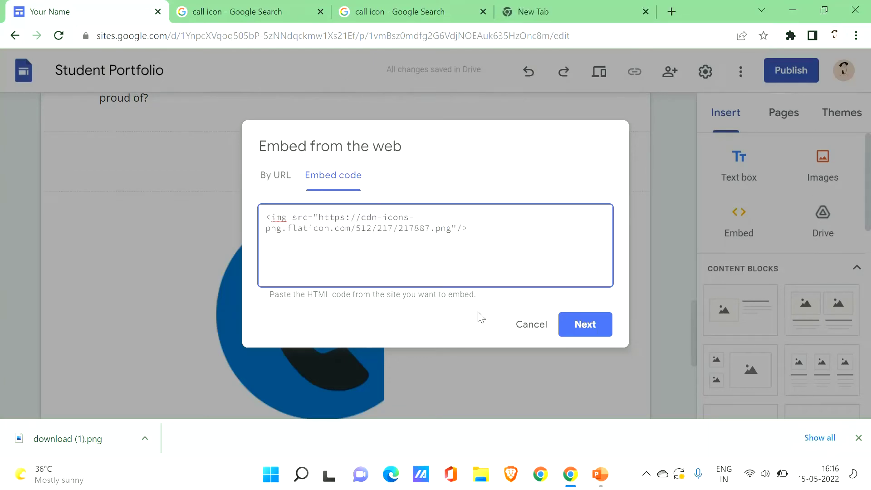
left_click(579, 331)
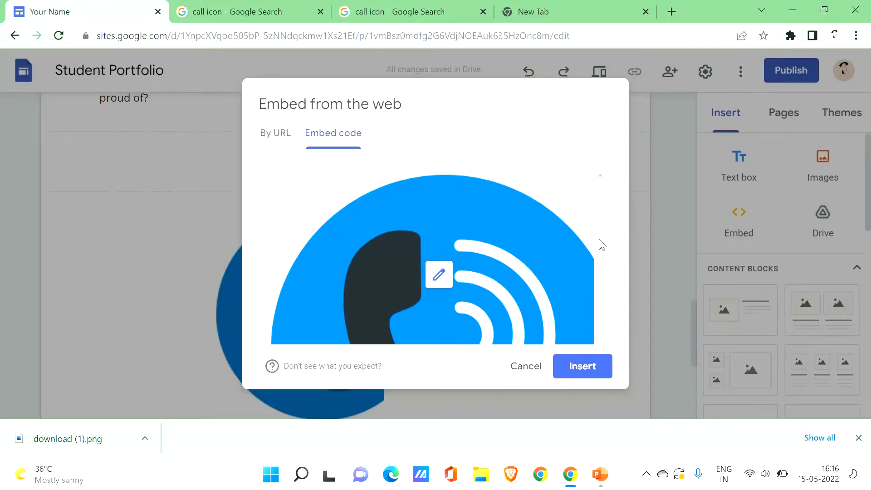
left_click(586, 368)
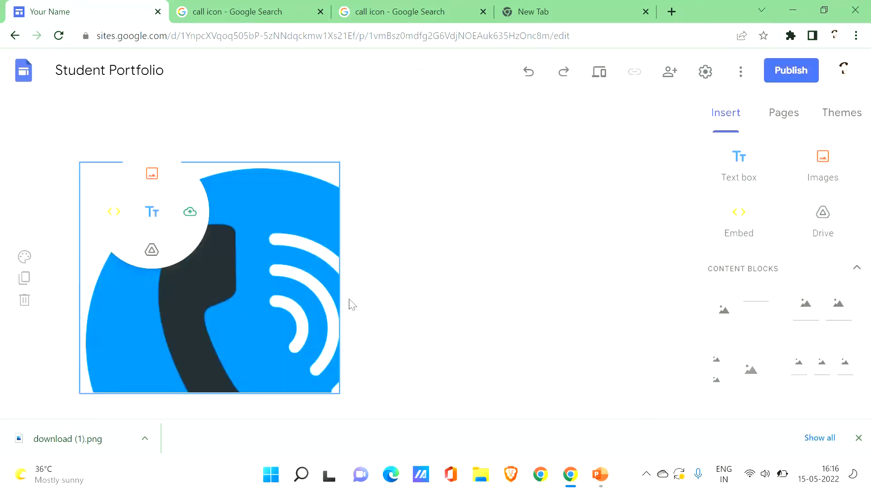
Step: Widen and lengthen the embedded call icon block
left_click(290, 271)
left_click_drag(336, 278, 590, 247)
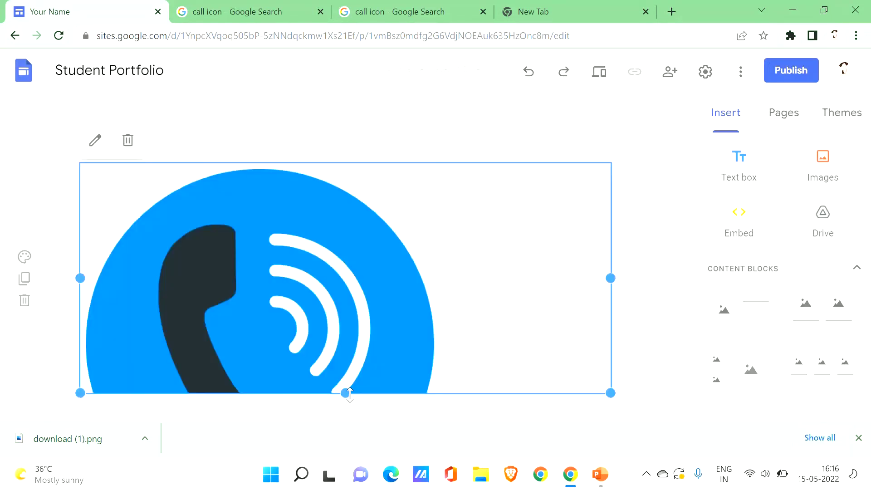
left_click_drag(346, 393, 356, 476)
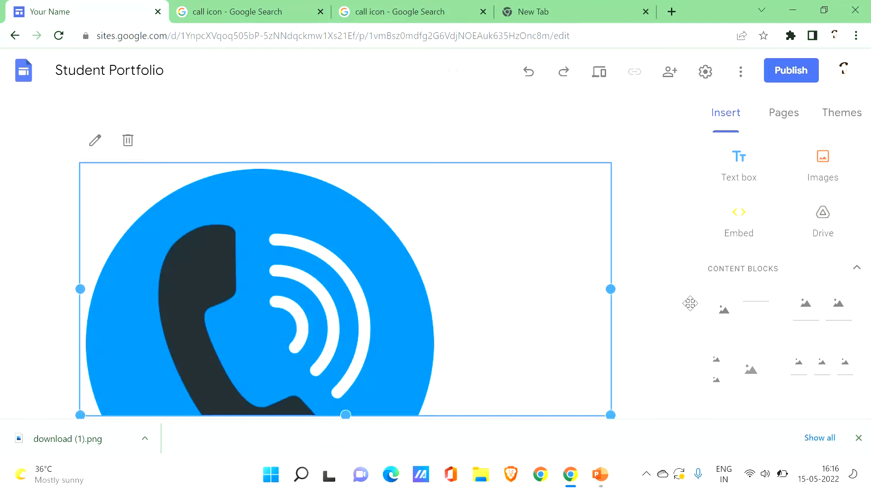
left_click_drag(866, 224, 863, 243)
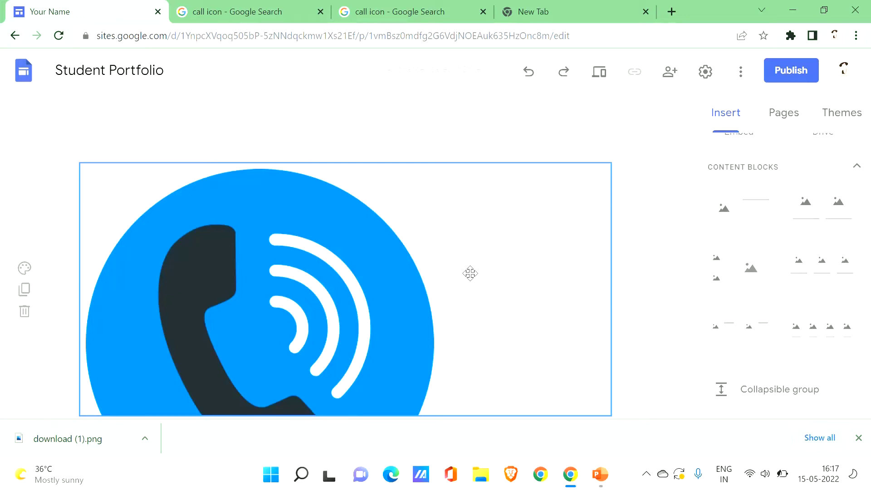
Step: Select the call icon block and bring up the Embed from the web dialog
left_click(312, 315)
scroll(868, 206, "up", 3)
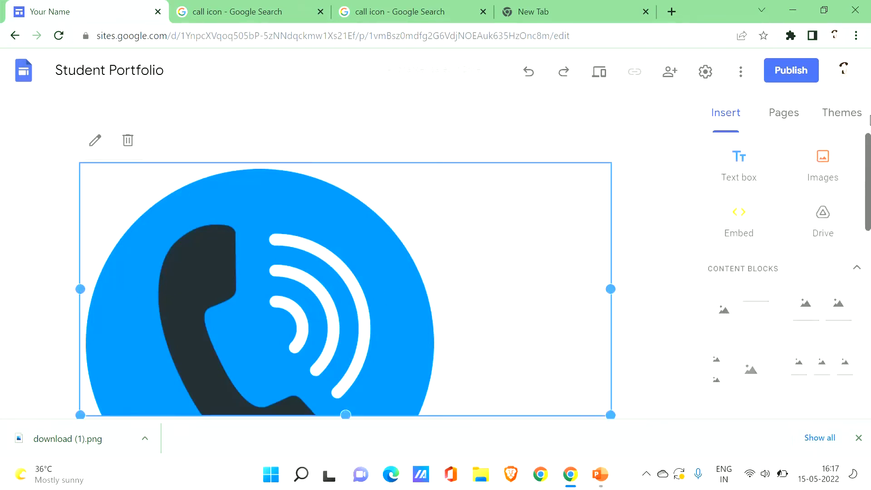
right_click(212, 307)
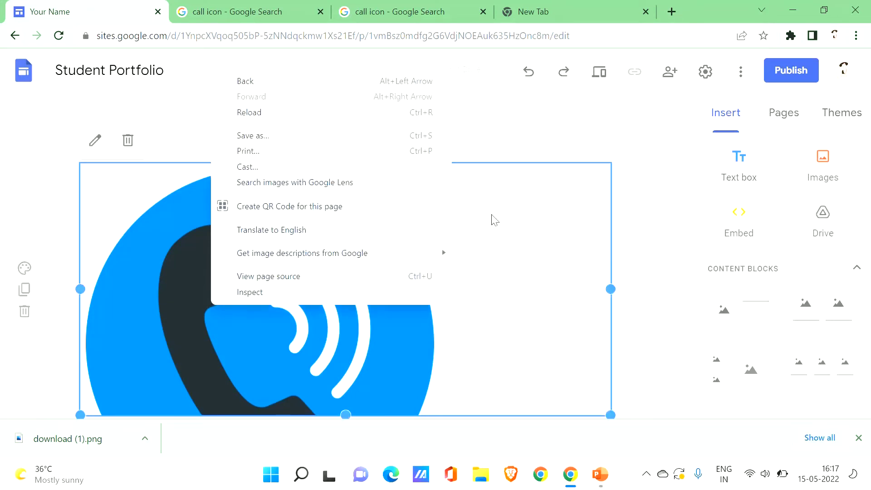
left_click(742, 230)
left_click(742, 229)
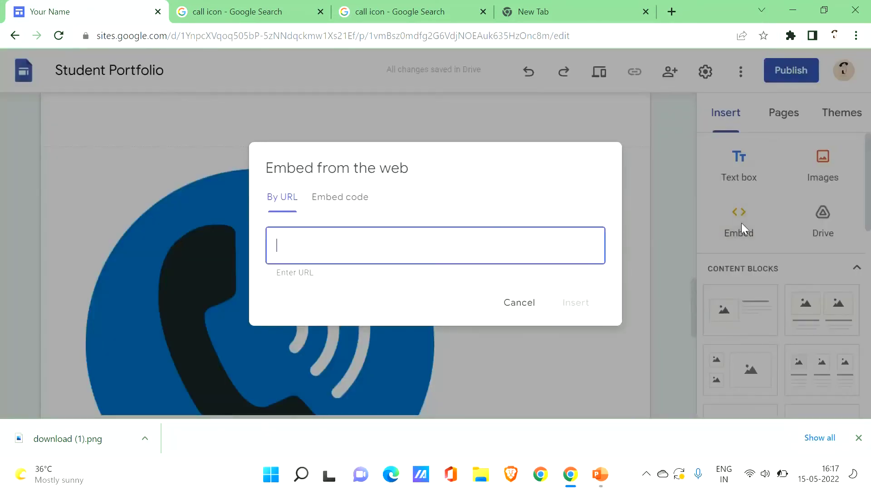
Step: Cancel the URL dialog, edit the embed code, and add empty <style></style> tags above the img tag
left_click(522, 304)
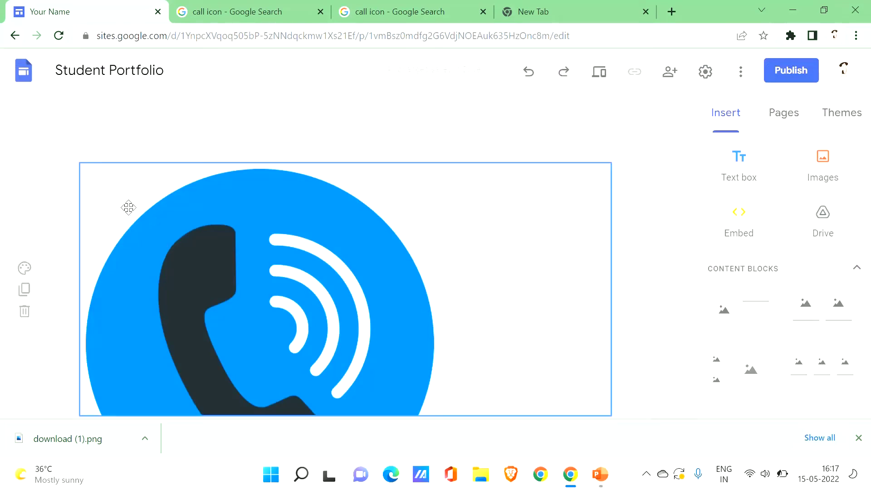
left_click(199, 260)
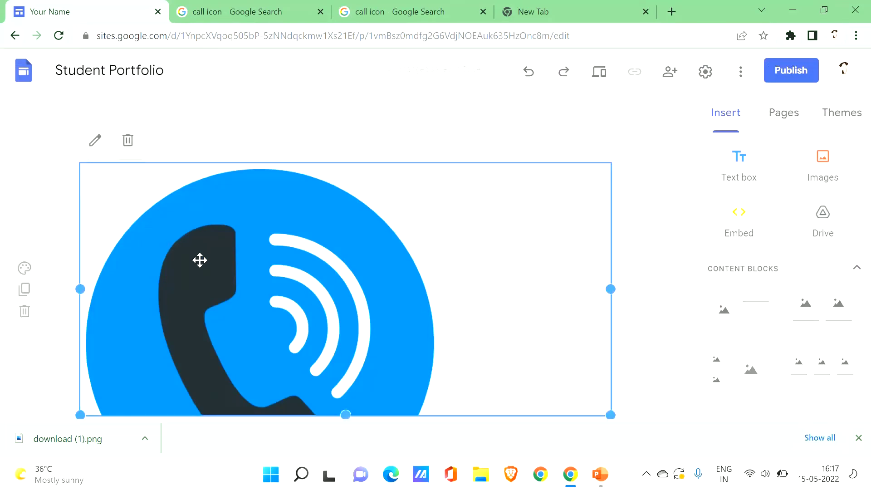
left_click(95, 145)
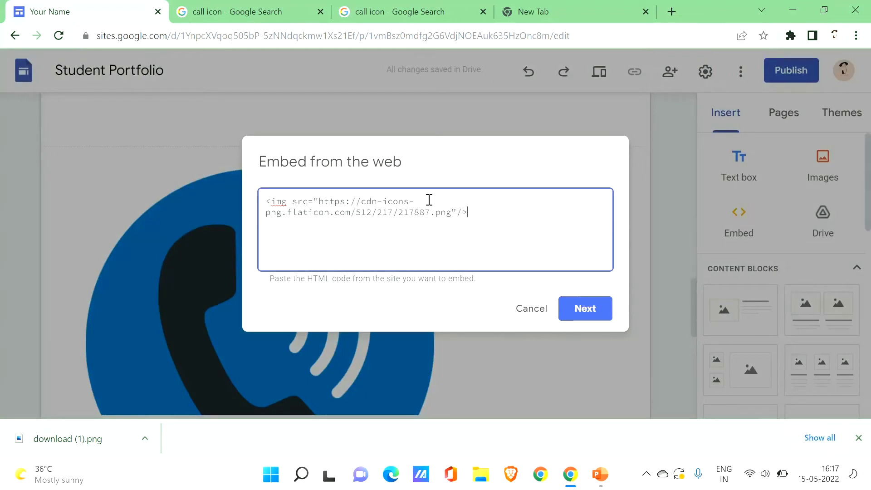
left_click(269, 198)
key("Return")
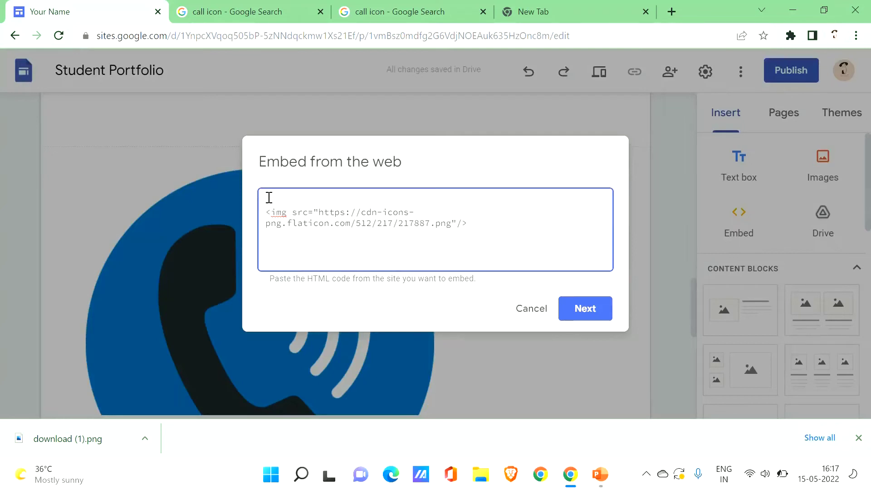
type("<style>")
key("Return")
type("<")
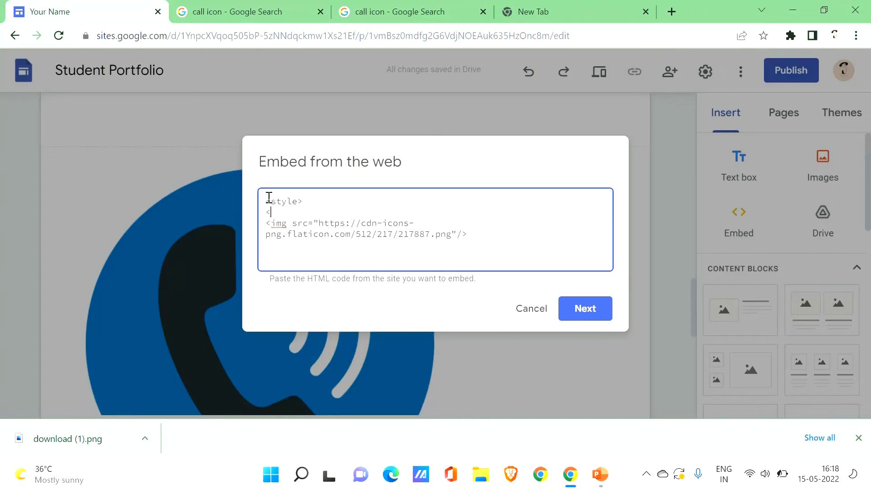
type("/style>")
key("Return")
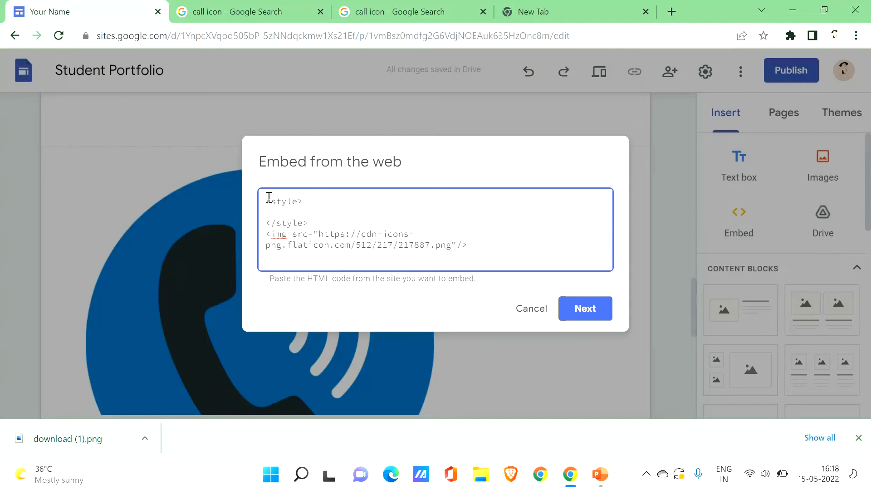
Step: Add img{display: block; width: 100%; height: auto;} inside the style tags and preview
type("img{")
key("Return")
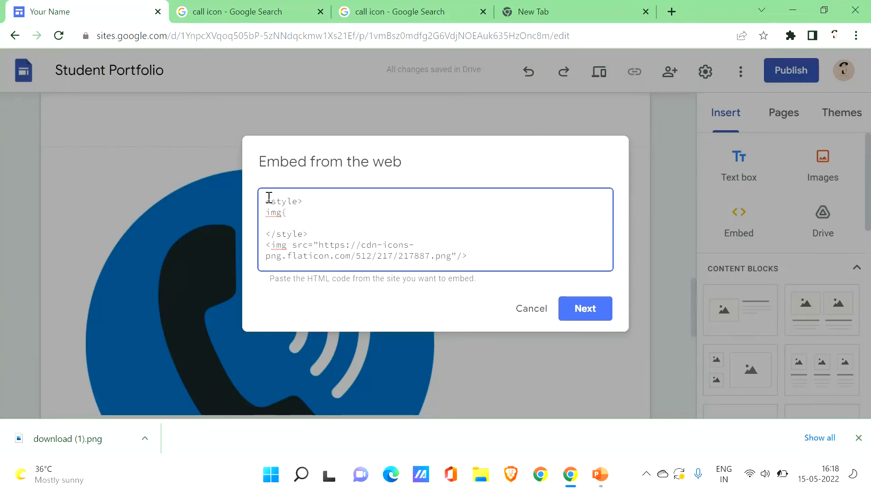
key("BackSpace")
type("}")
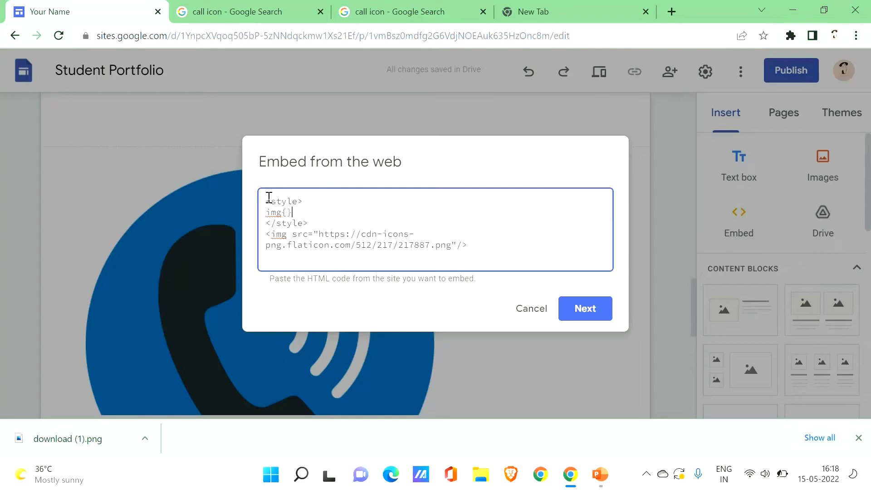
key("Return")
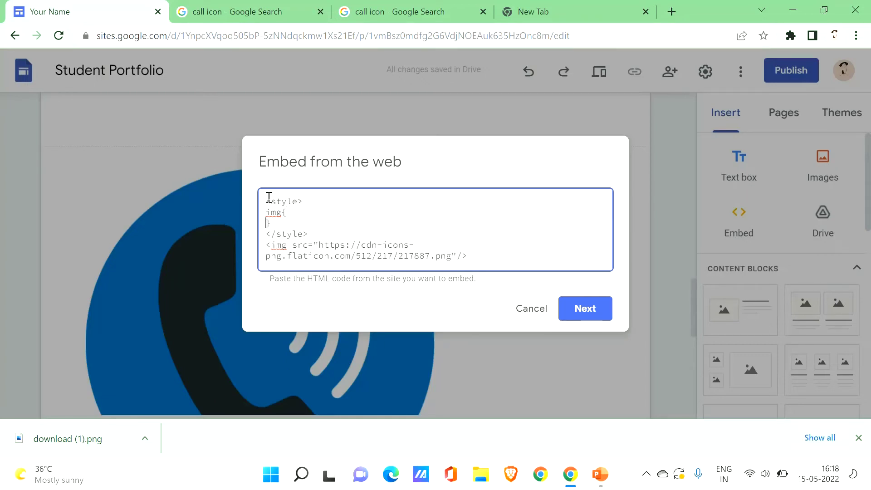
type("display: block;")
key("Return")
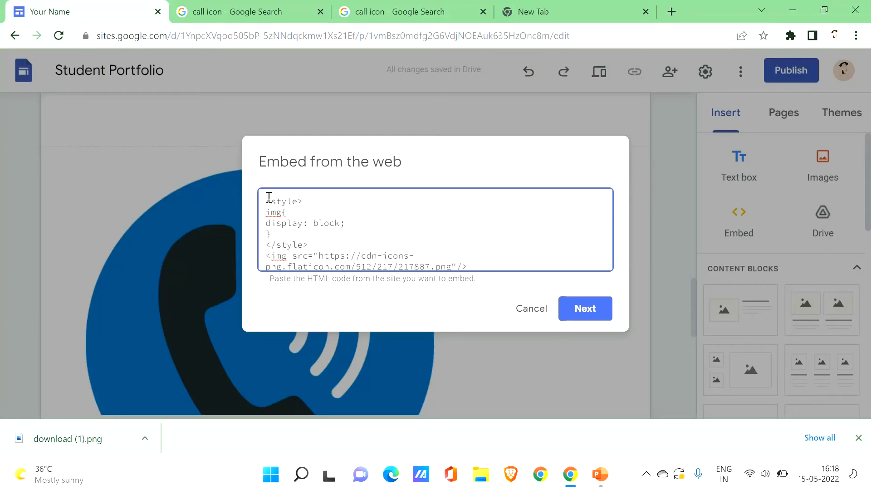
type("width: 100%;")
key("Return")
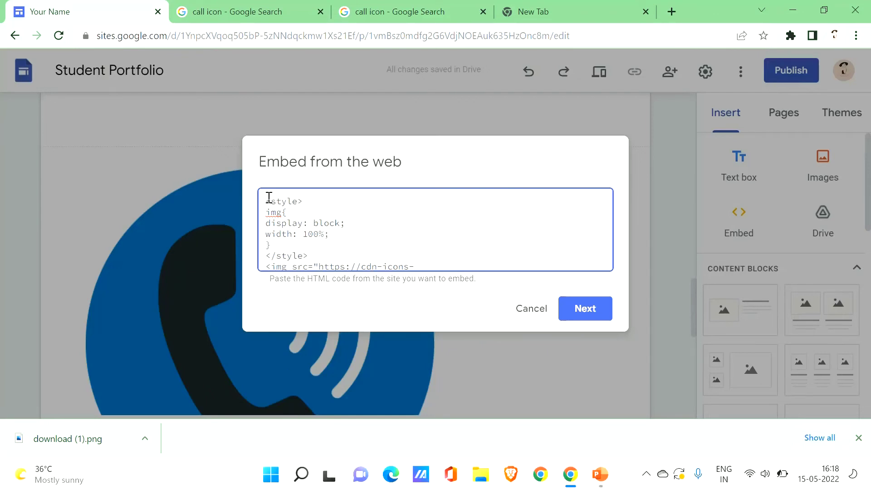
type("height: auto;")
key("Return")
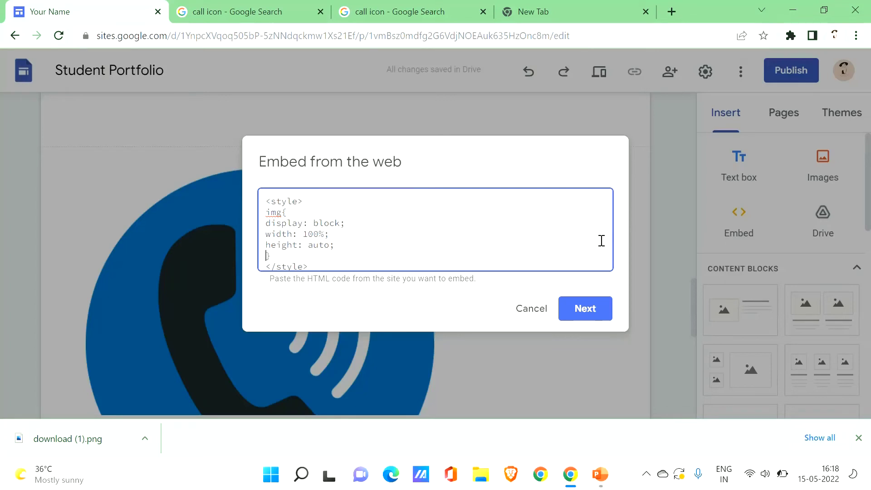
left_click(594, 307)
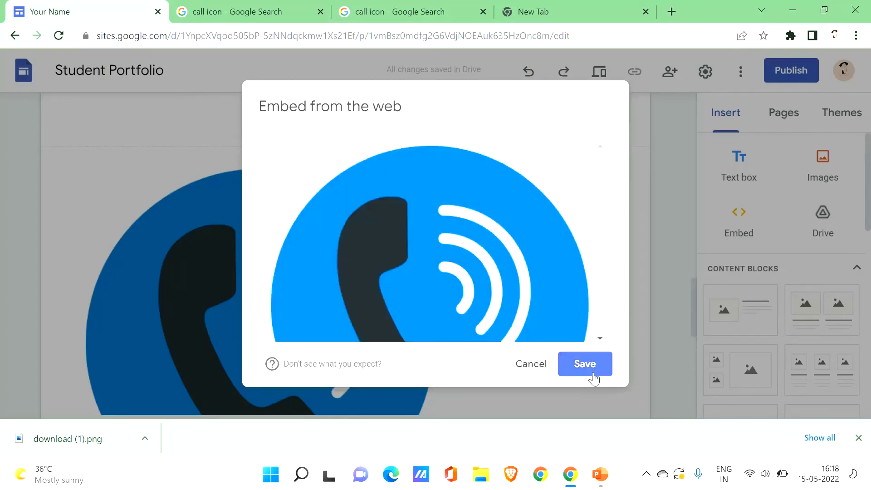
Step: Save the embed and shrink its block to a small square around the icon
left_click(590, 372)
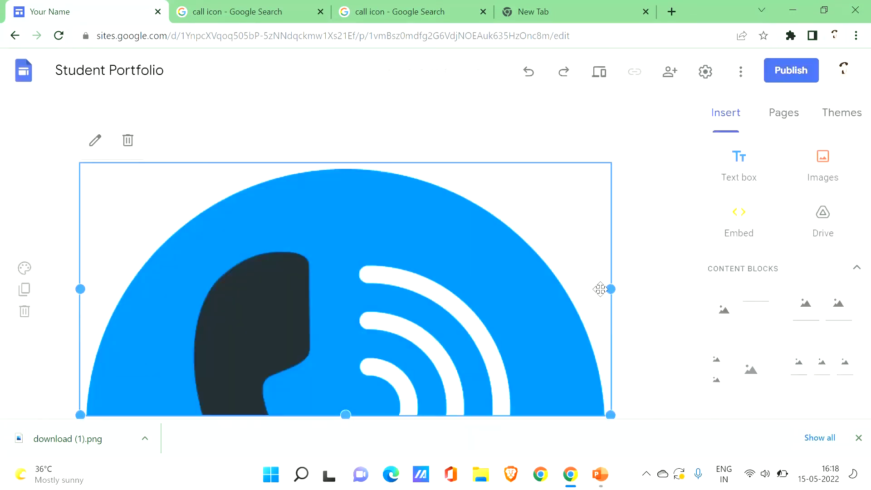
left_click_drag(608, 286, 267, 192)
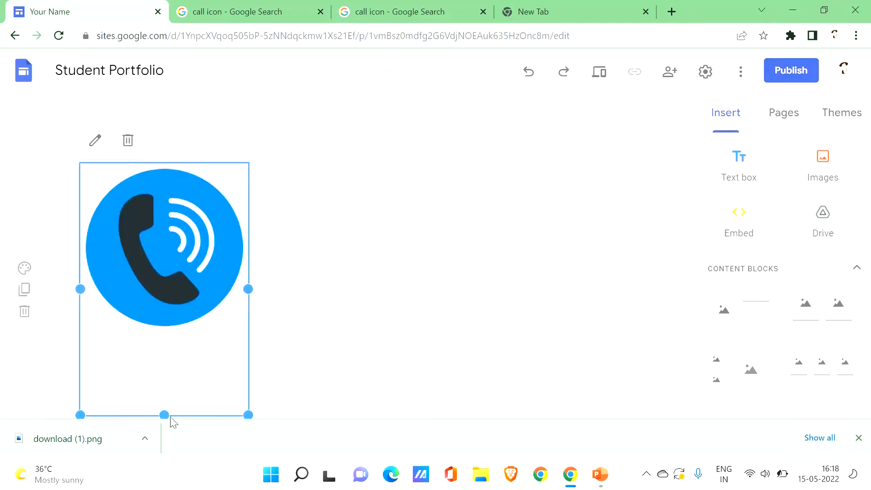
left_click_drag(165, 415, 152, 334)
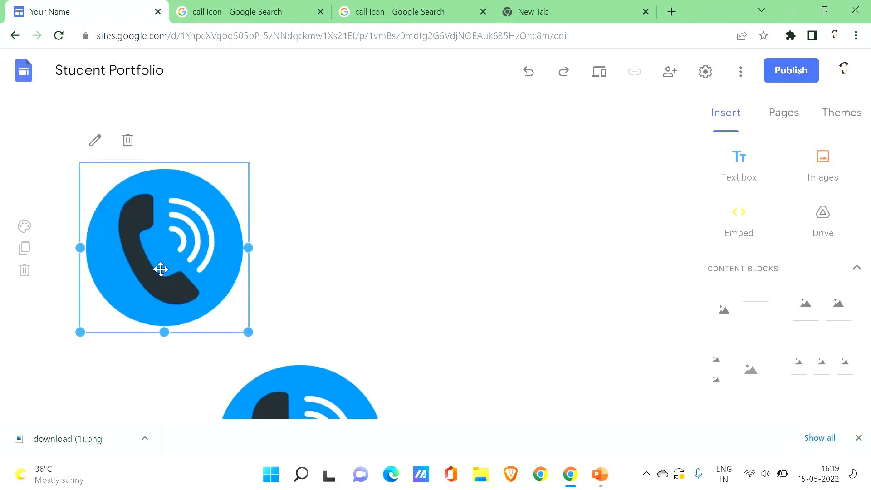
Step: Change the width rule from 100% to 100vw and save the embed
double_click(160, 269)
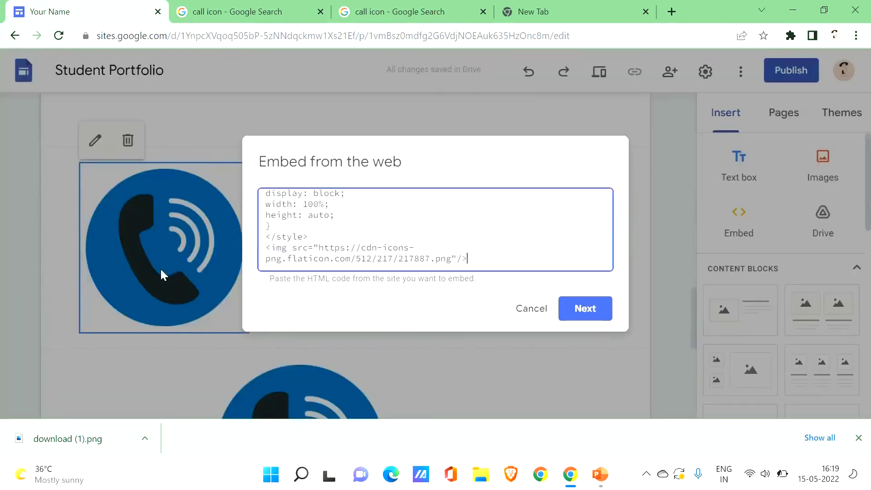
left_click(324, 205)
key("BackSpace")
type("vw")
left_click(586, 315)
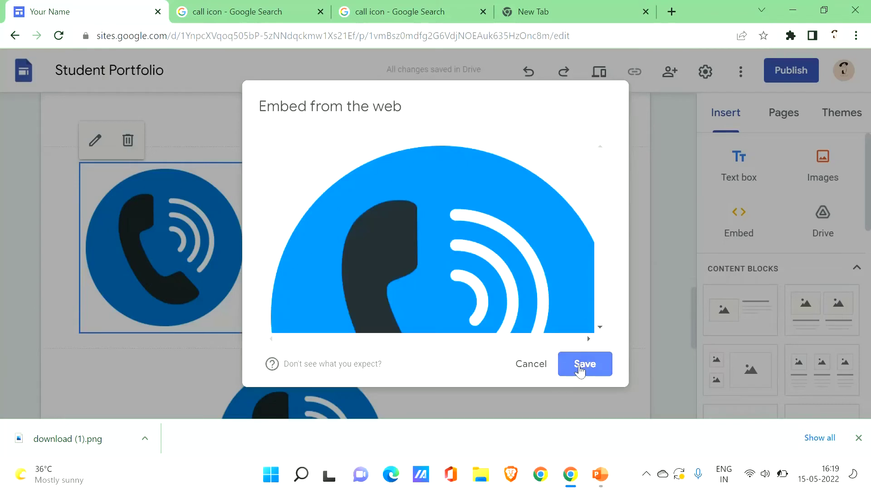
left_click(582, 366)
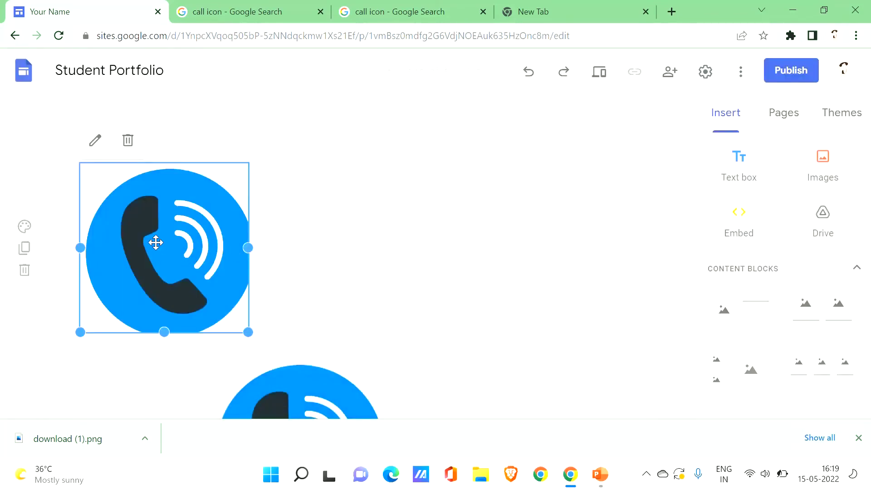
Step: Move the embedded call icon to the right and resize it smaller
left_click_drag(156, 241, 538, 177)
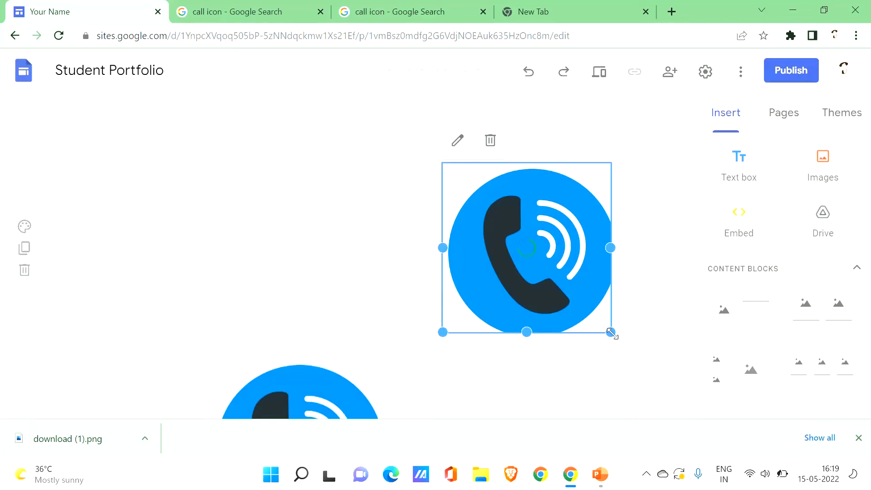
left_click_drag(608, 333, 573, 305)
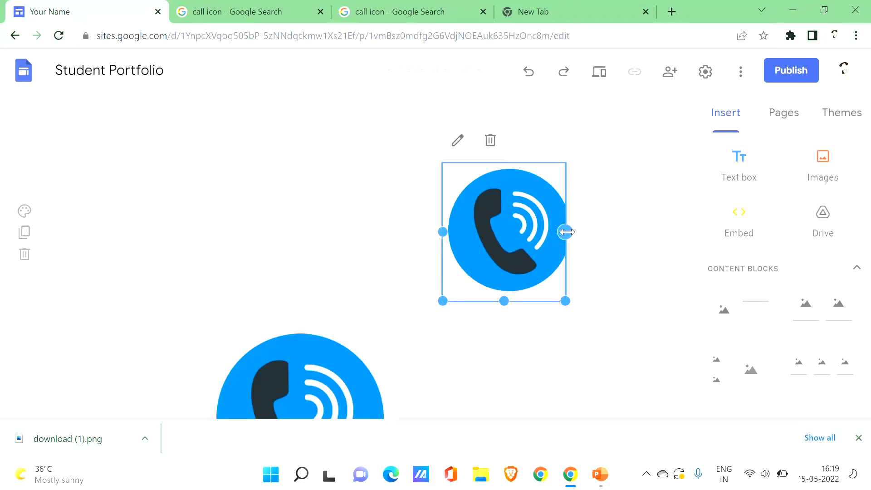
mouse_move(565, 231)
left_mouse_down()
mouse_move(644, 237)
mouse_move(565, 230)
left_mouse_up()
left_click(618, 230)
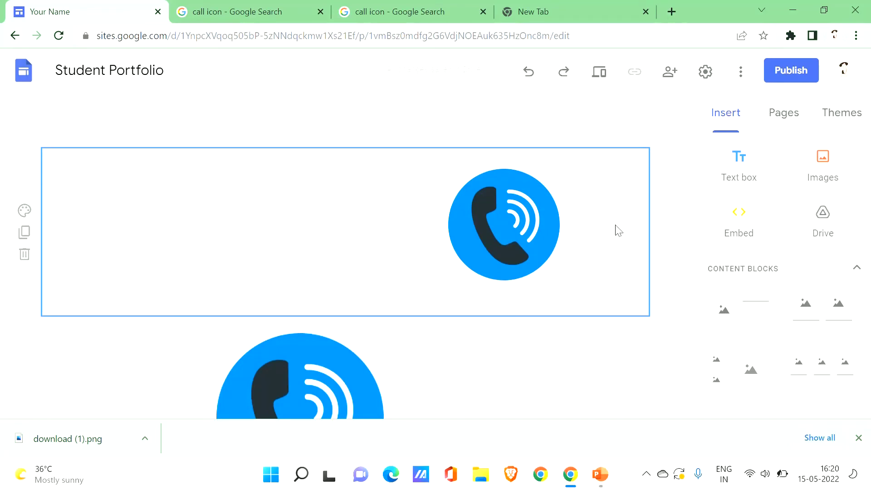
left_click(514, 244)
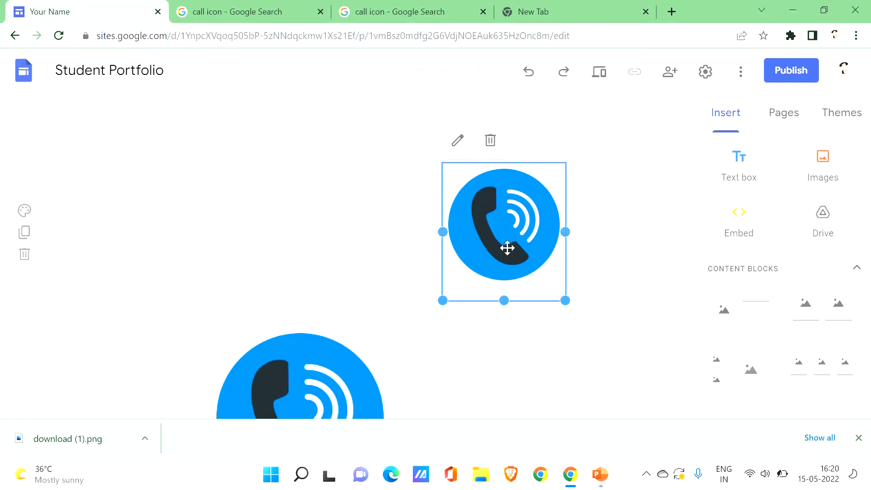
Step: Delete the duplicate uploaded phone image below the embedded icon
left_click(331, 367)
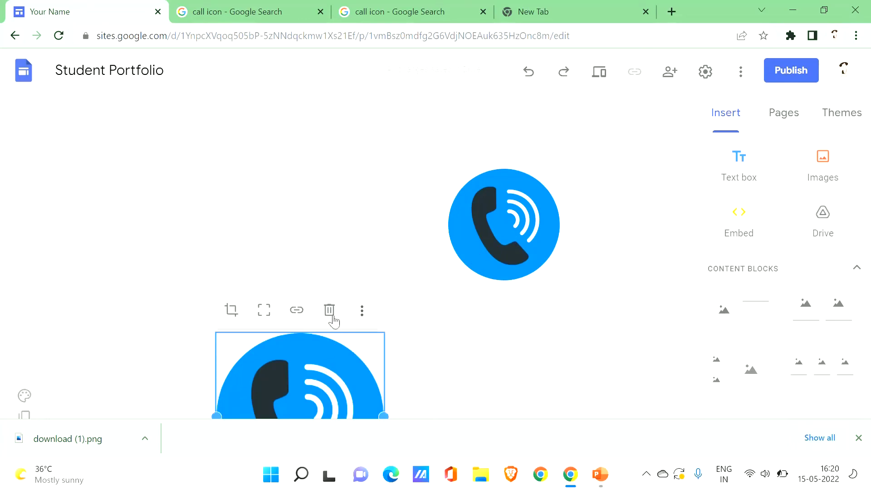
left_click(329, 310)
left_click(510, 188)
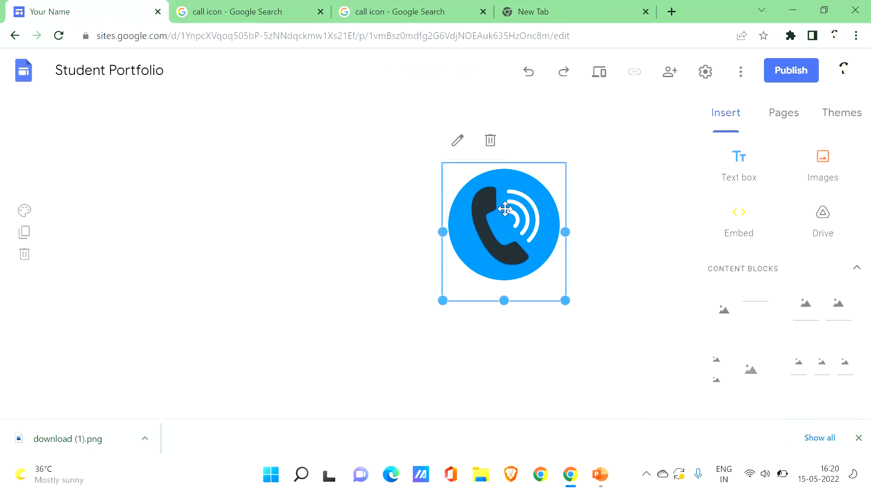
Step: Wrap the img tag in an <a href="tel:…"> link with the phone number and a closing </a>
left_click(457, 140)
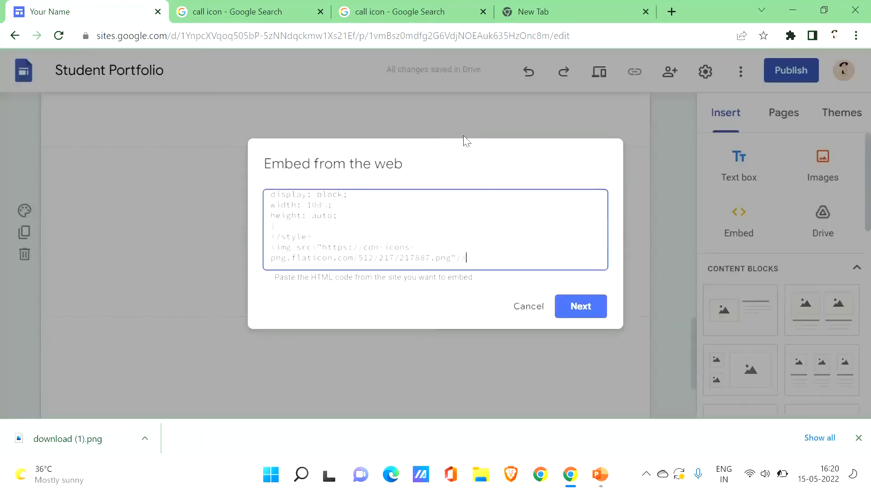
left_click(264, 251)
type("<a")
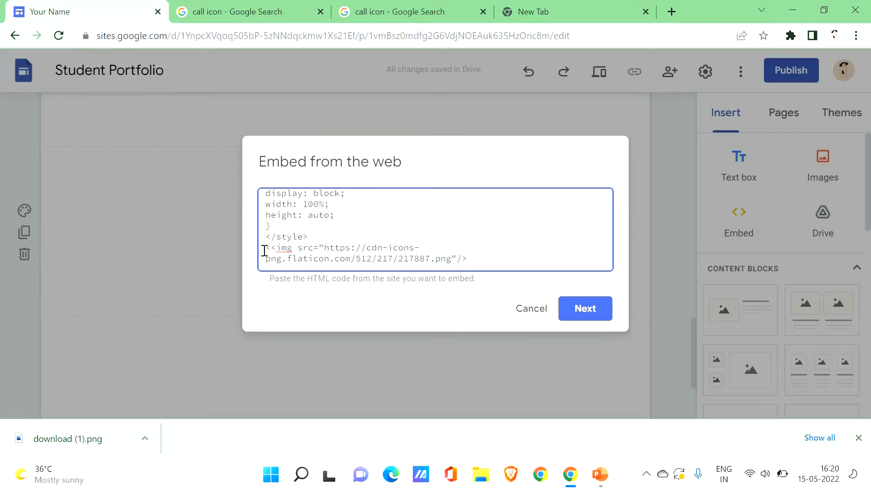
type(">")
key("BackSpace")
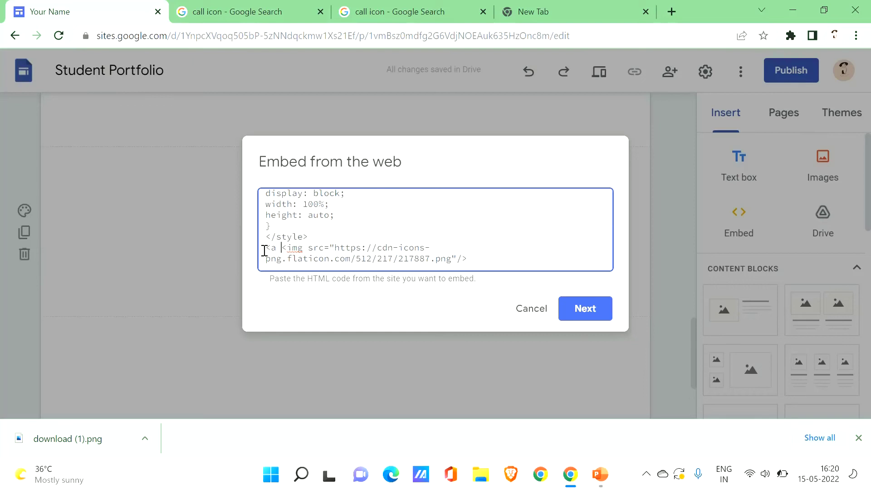
type("hre")
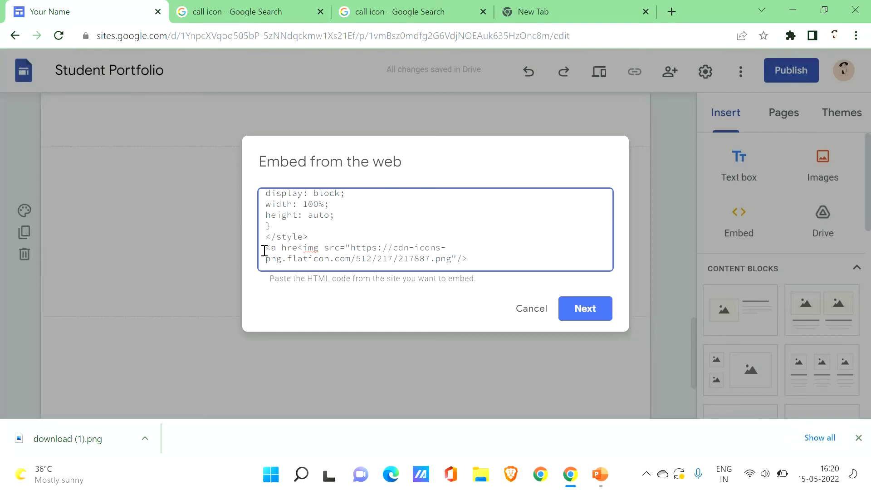
type("f=\"\"")
key("Left")
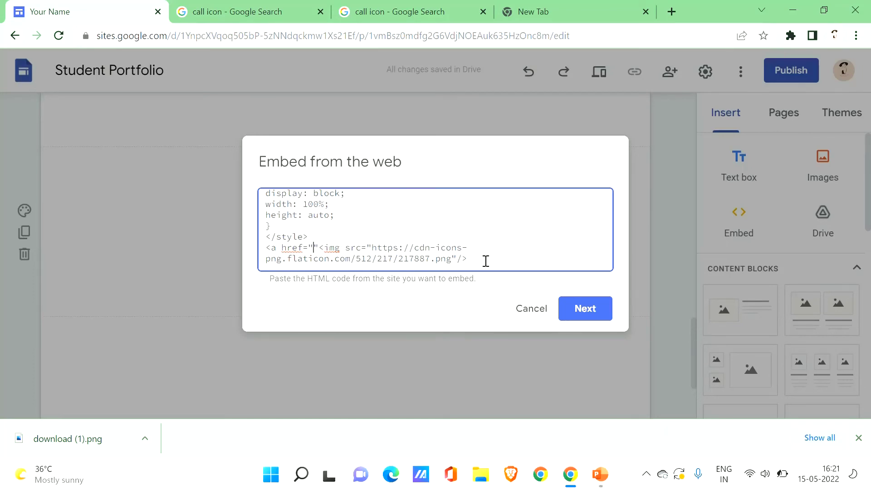
type("tel")
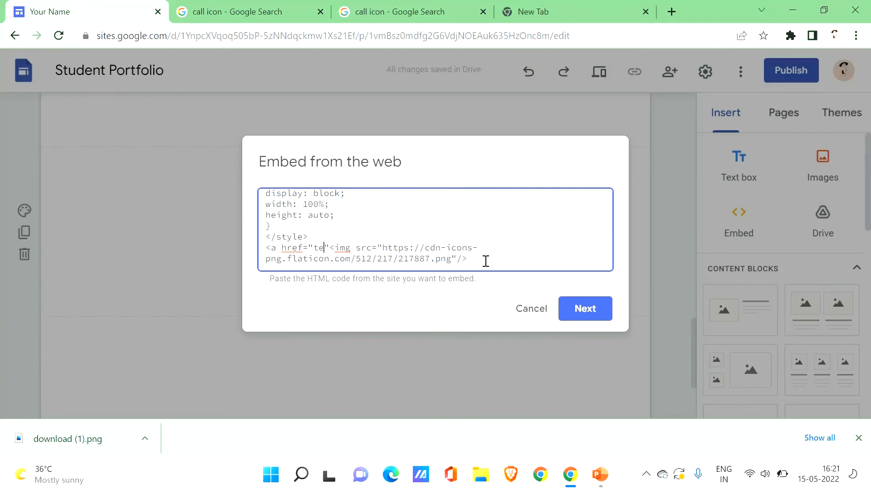
type(":")
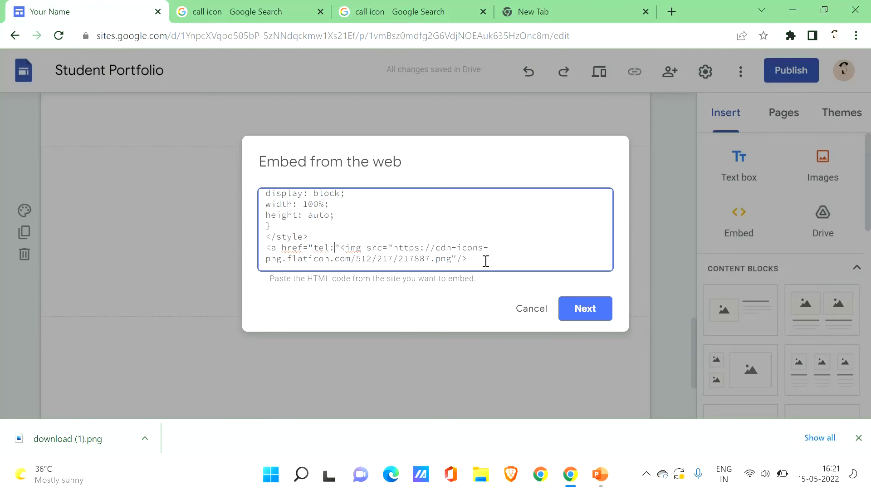
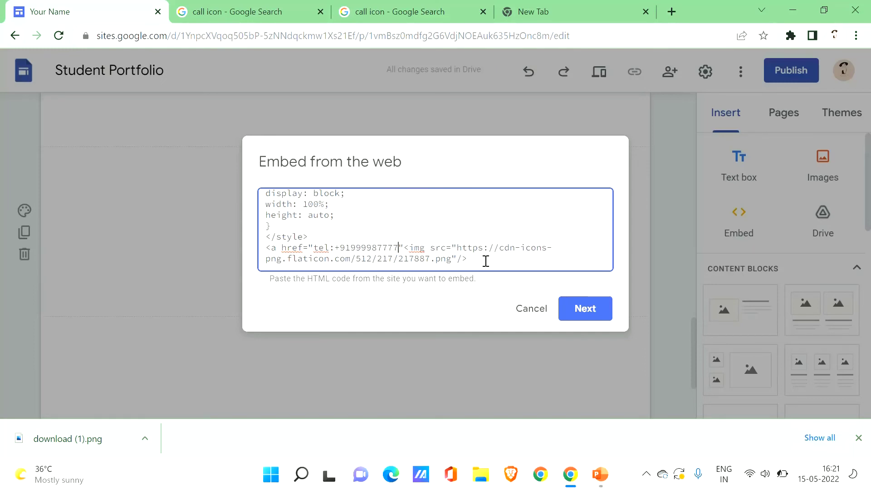
type("<")
type("/>")
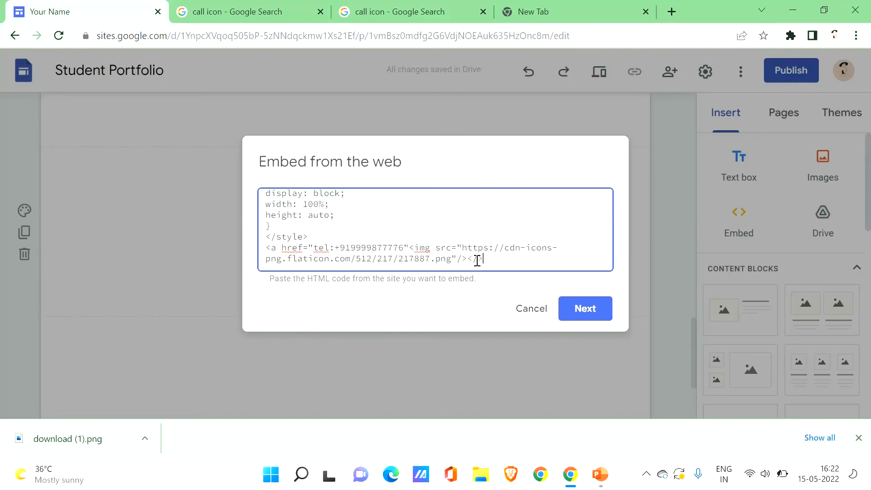
key("Left")
type("a")
key("Right")
Step: Add the missing > to the tel: link's opening tag and preview the linked call icon
left_click(604, 322)
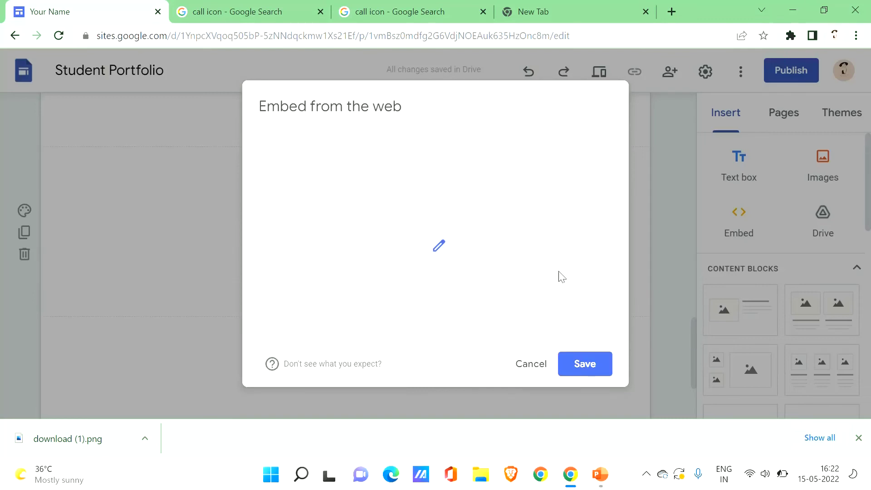
left_click(448, 248)
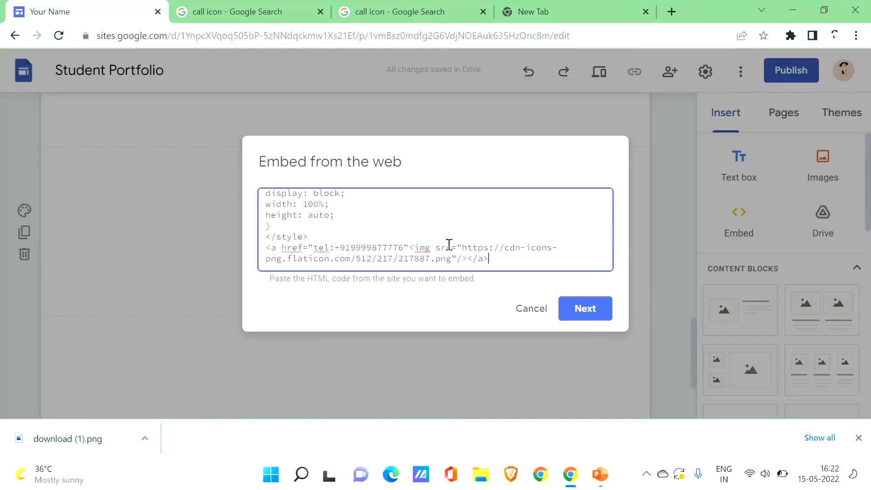
left_click(574, 313)
left_click(584, 365)
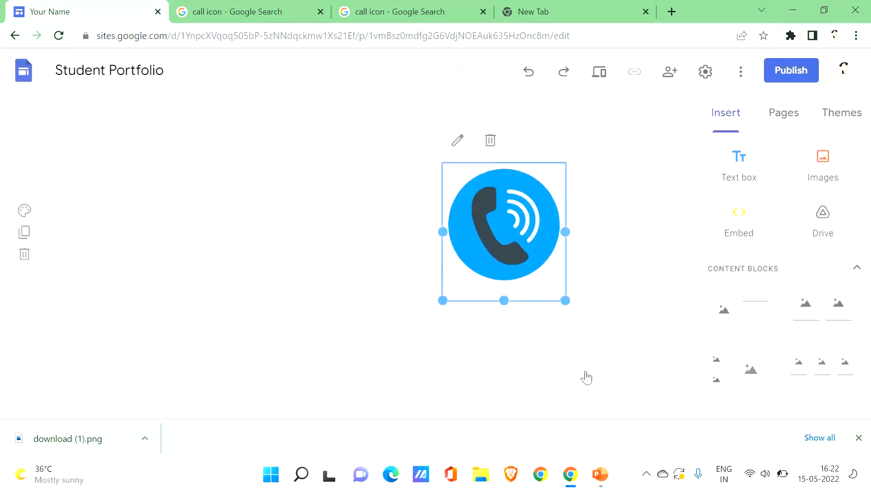
left_click(456, 141)
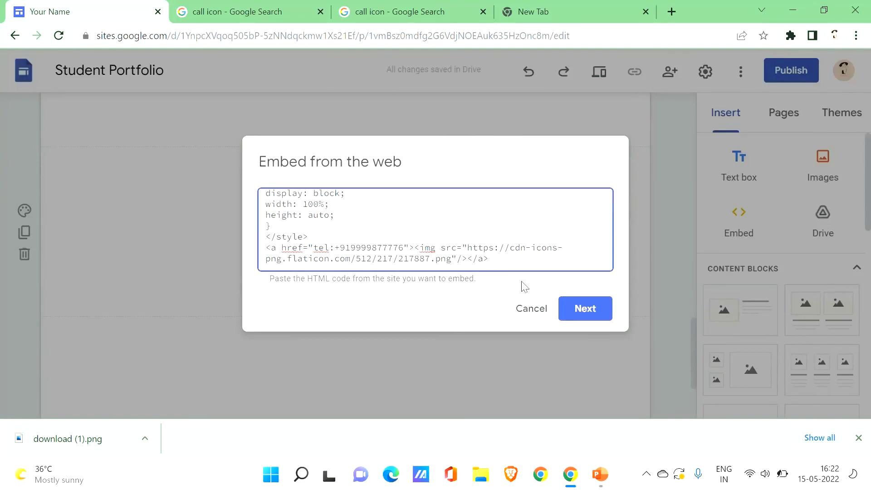
left_click(580, 310)
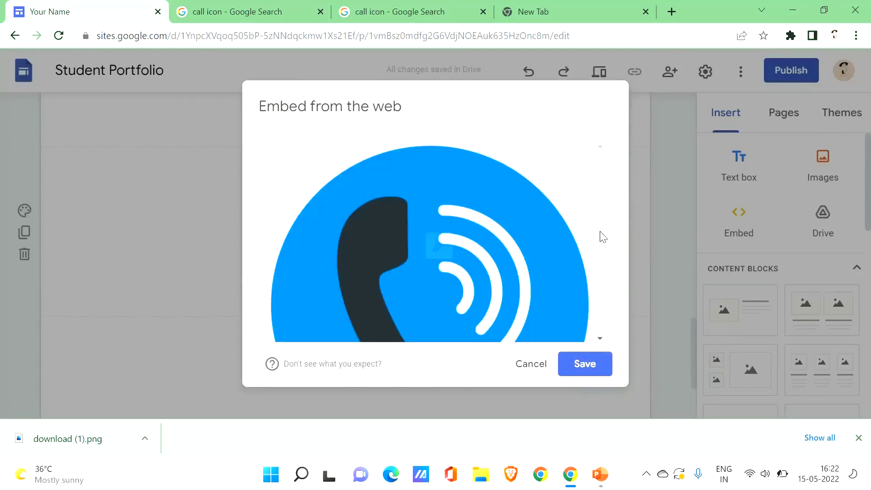
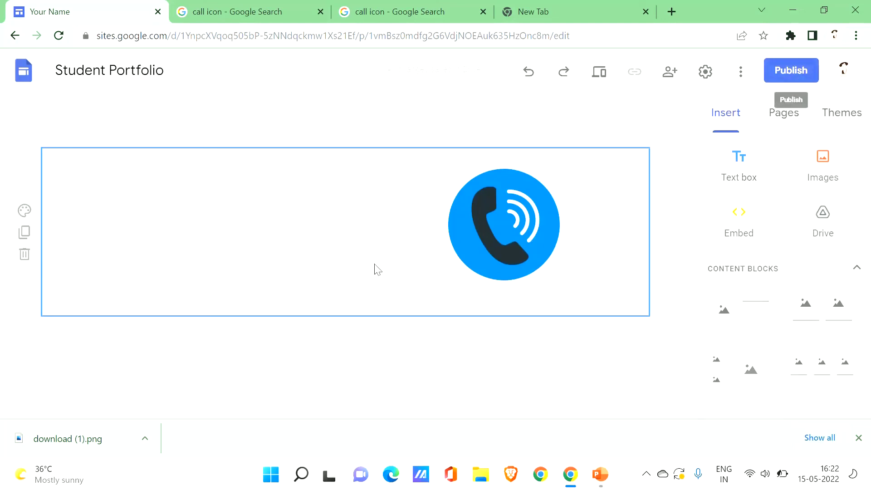
Step: Publish the Student Portfolio site at firstsite1233456, replacing the rejected firstsitegooglesites address
left_click(791, 72)
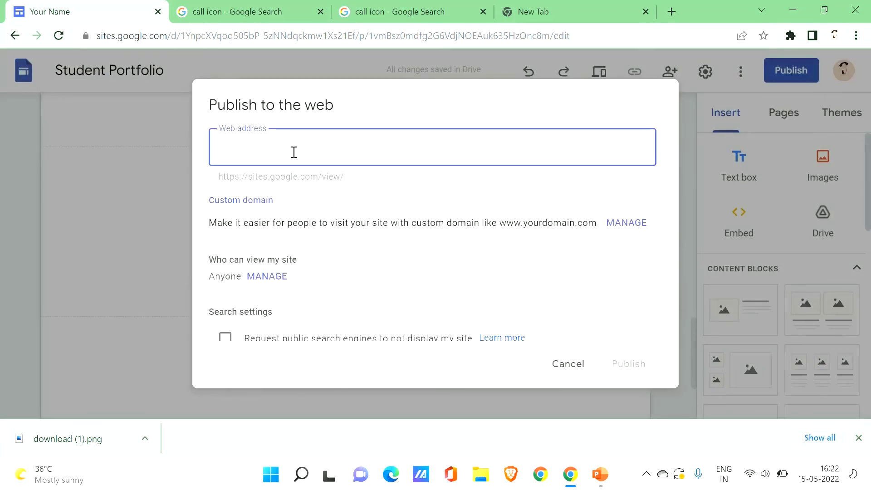
type("firstsitego")
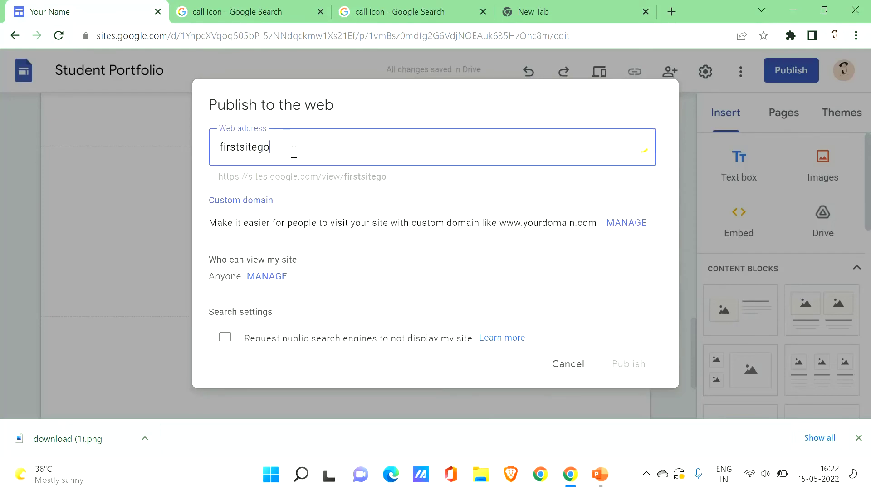
type("oglesites")
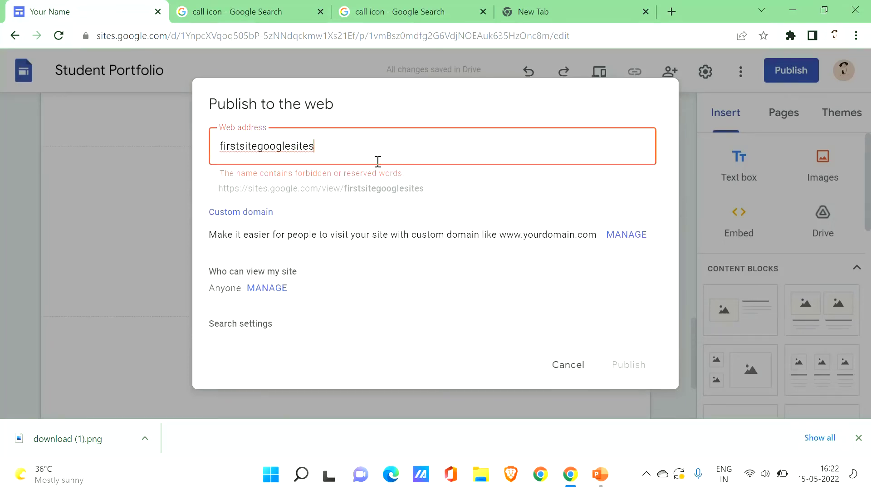
key("BackSpace")
key("BackSpace")
key("BackSpace")
key("BackSpace")
key("BackSpace")
key("BackSpace")
key("BackSpace")
key("BackSpace")
key("BackSpace")
key("BackSpace")
key("BackSpace")
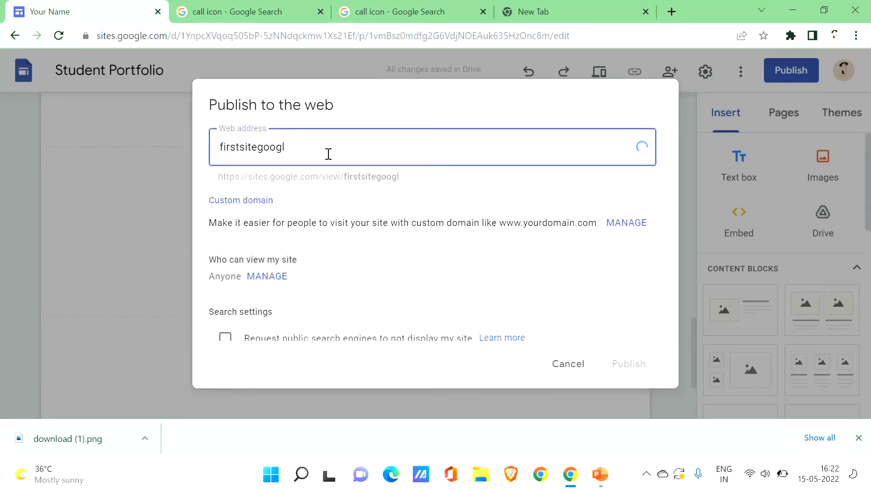
type("1233456")
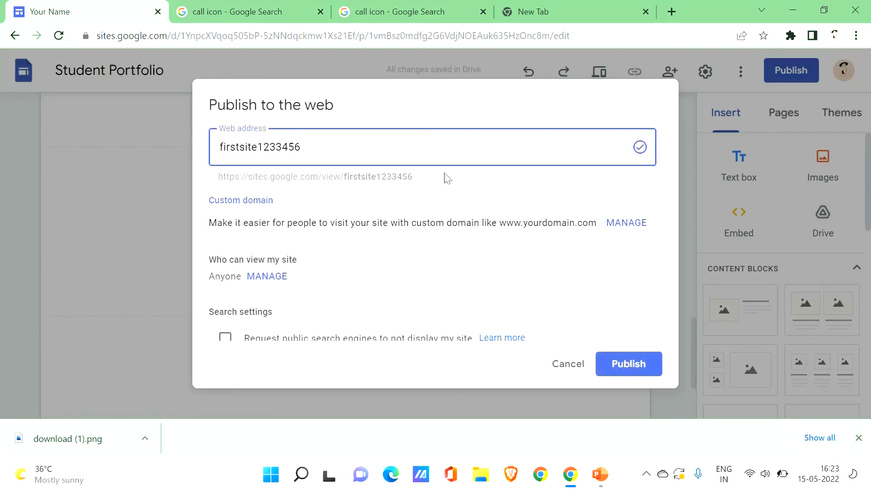
left_click(628, 371)
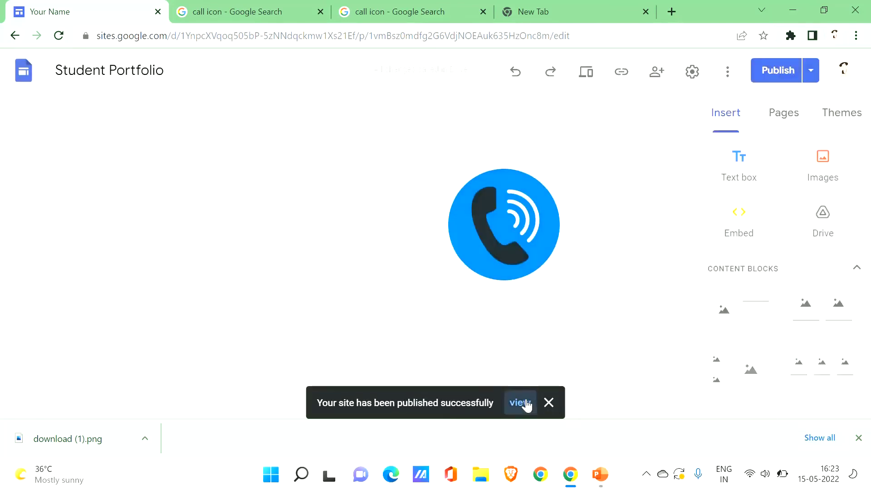
Step: Open the live site and test the blue call icon's tel: link twice, returning to the site
left_click(519, 403)
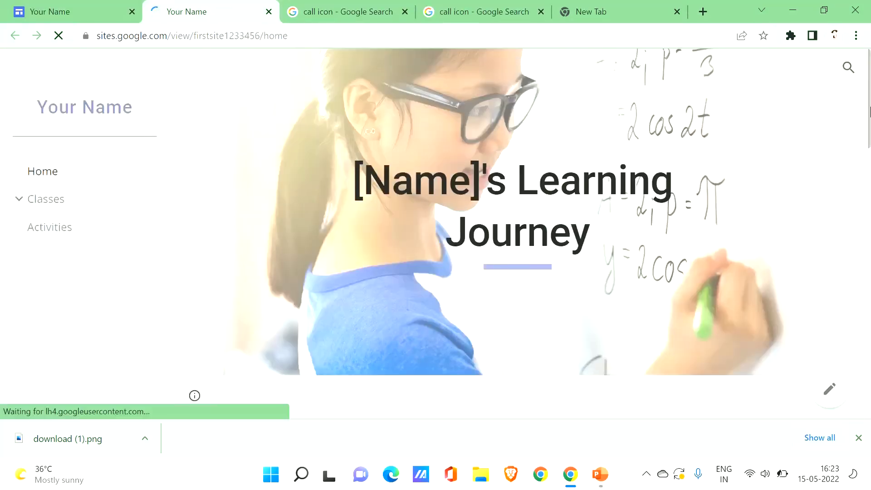
left_click_drag(869, 108, 845, 410)
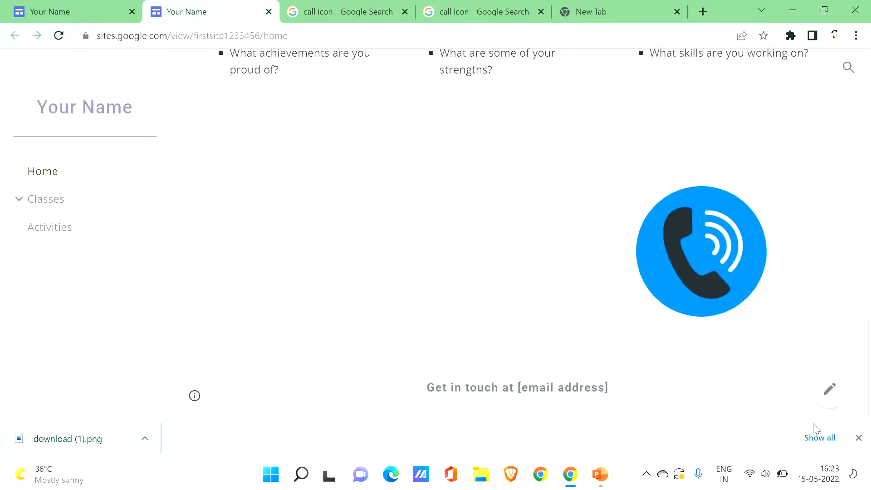
left_click(716, 274)
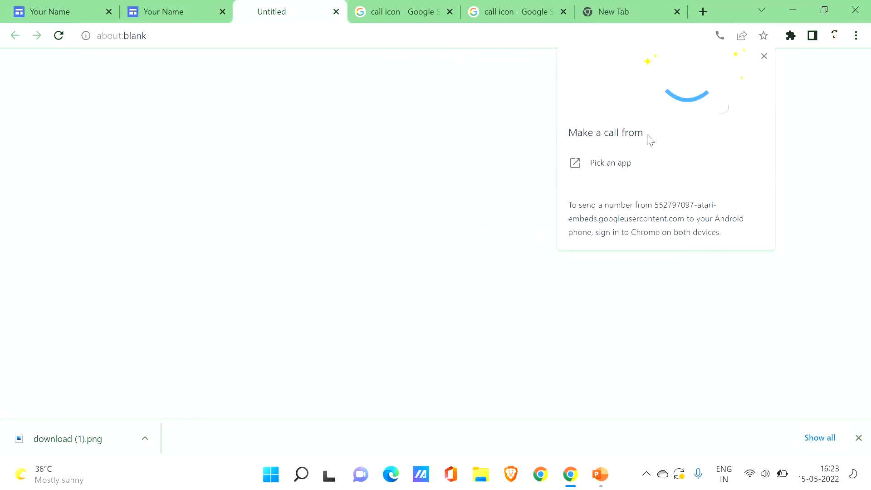
left_click(175, 8)
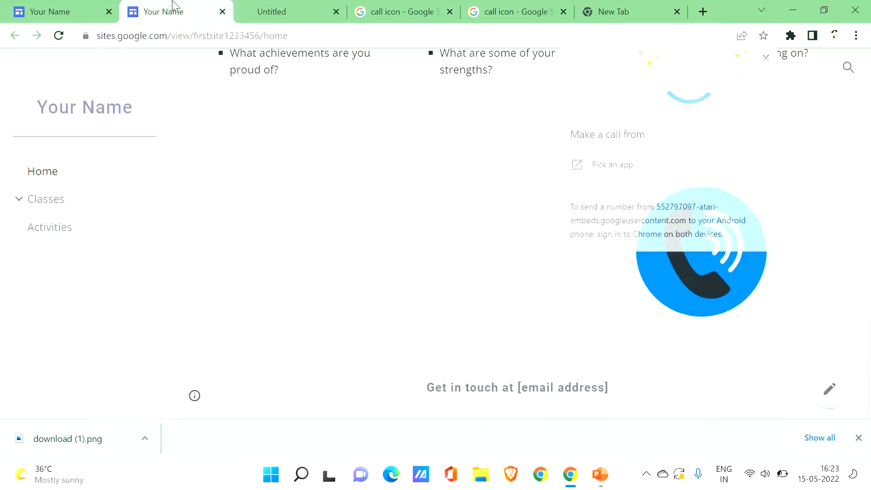
left_click(655, 228)
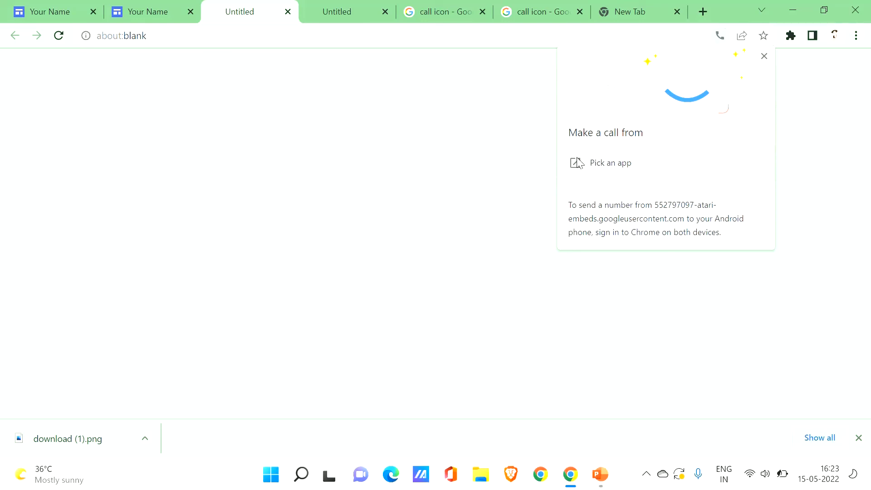
left_click(171, 6)
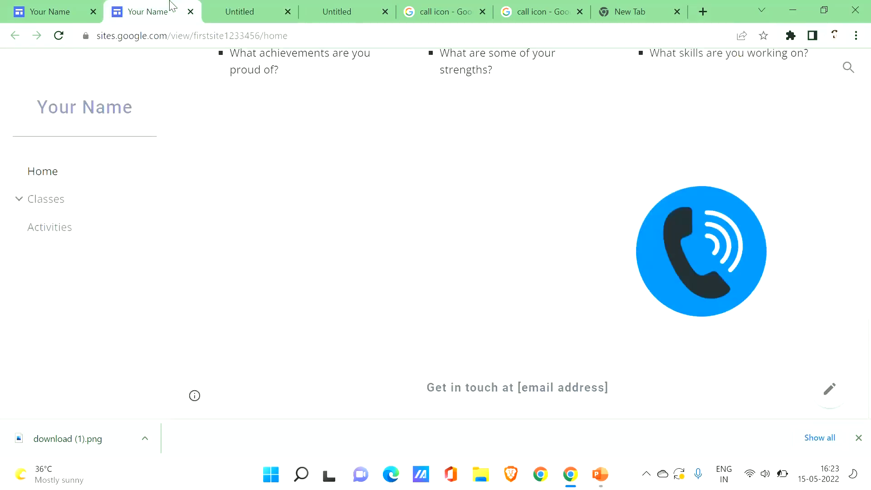
Step: Check the full phone number, with country code, in the call link tab's tel: address
left_click(262, 6)
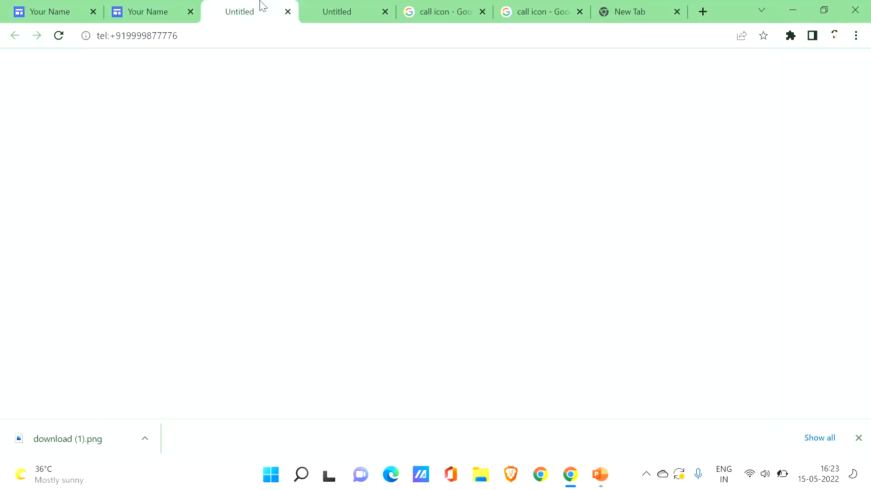
left_click_drag(127, 36, 171, 39)
left_click(173, 39)
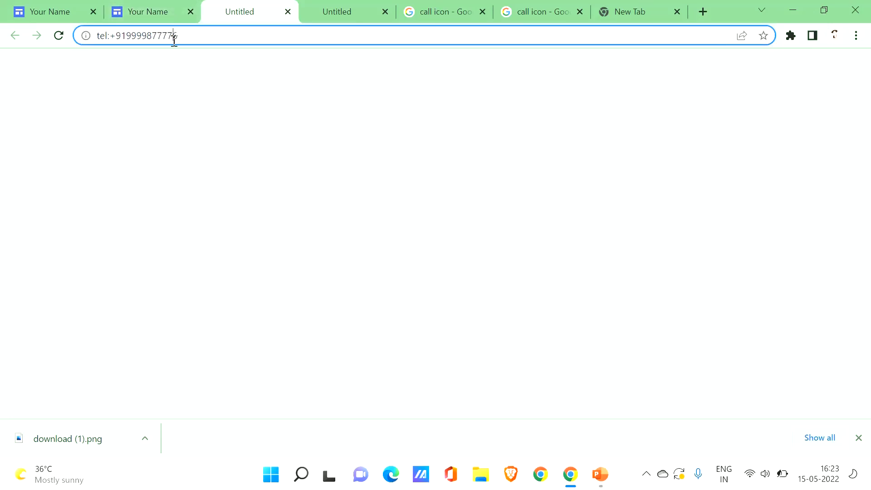
double_click(181, 39)
left_click(225, 35)
left_click(152, 10)
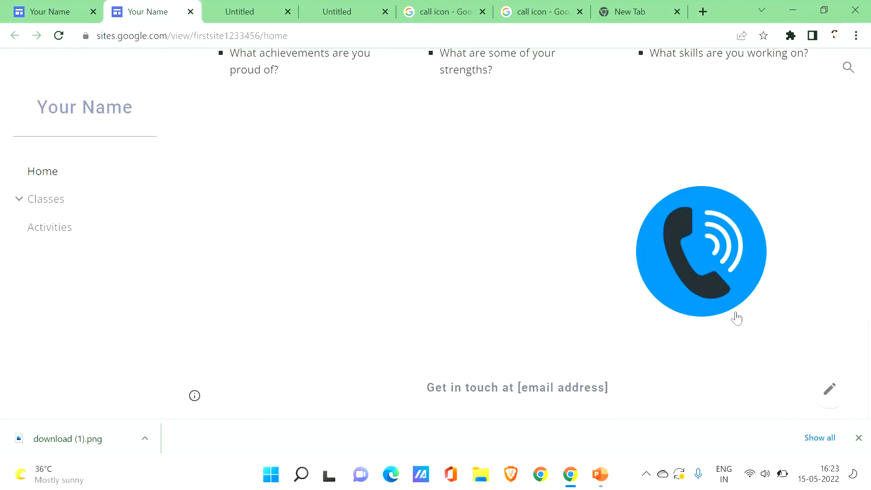
Step: Recheck the digits after the country code, then scroll back up the published home page
left_click(233, 9)
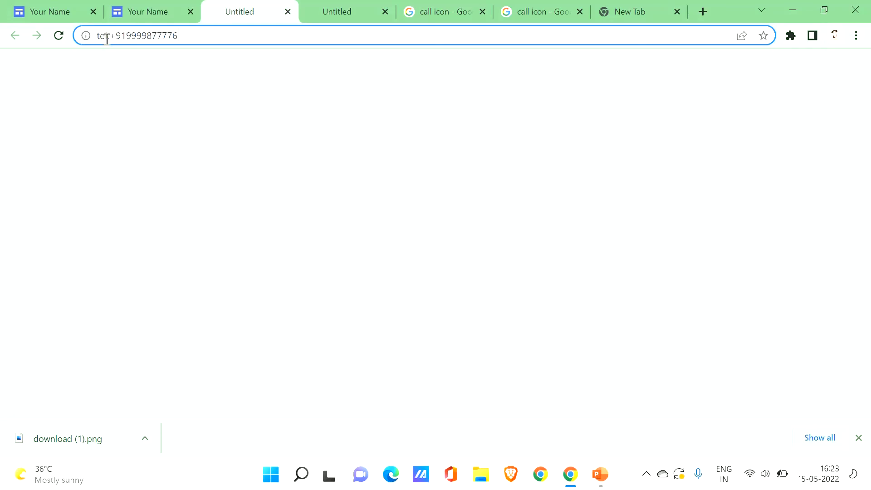
left_click_drag(126, 36, 186, 36)
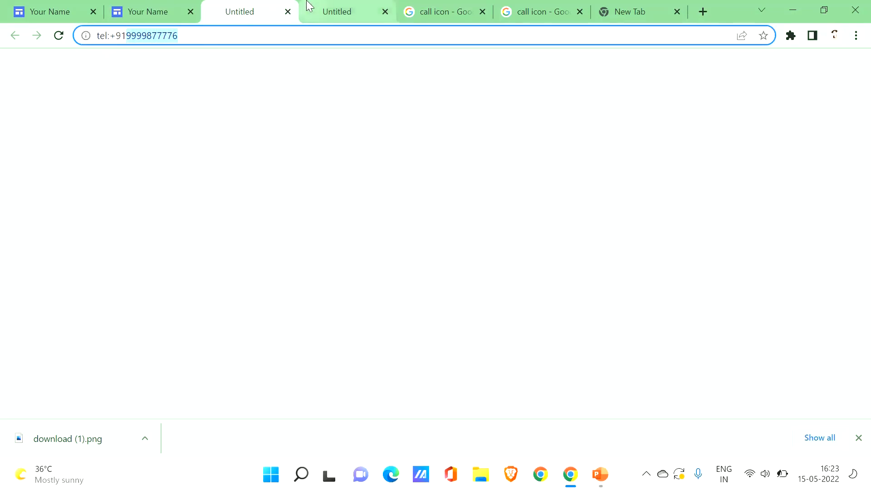
left_click(150, 6)
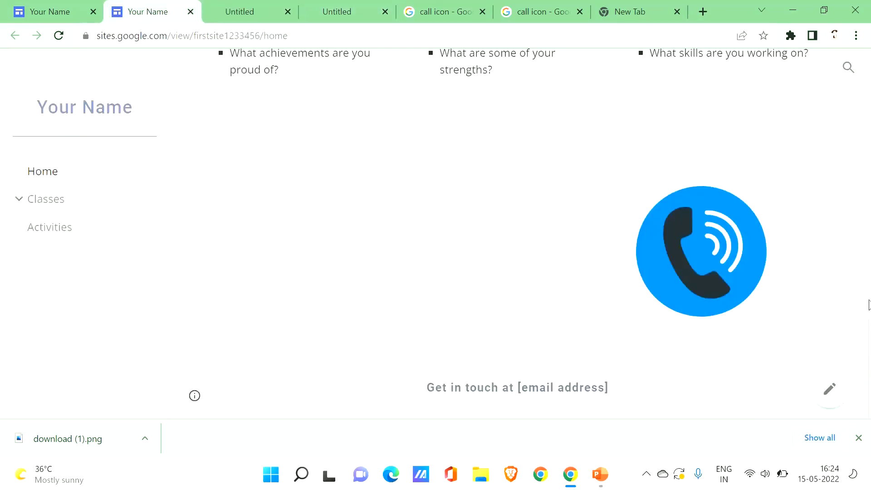
mouse_move(868, 317)
left_mouse_down()
mouse_move(868, 98)
mouse_move(865, 313)
left_mouse_up()
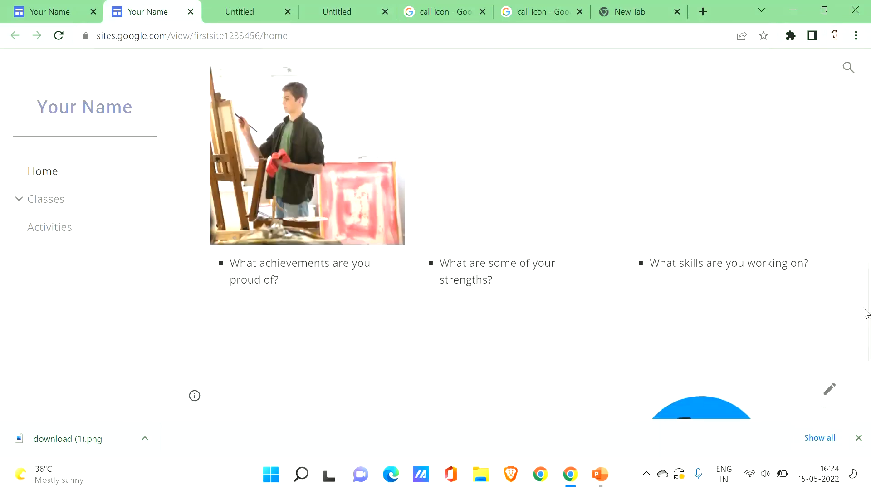